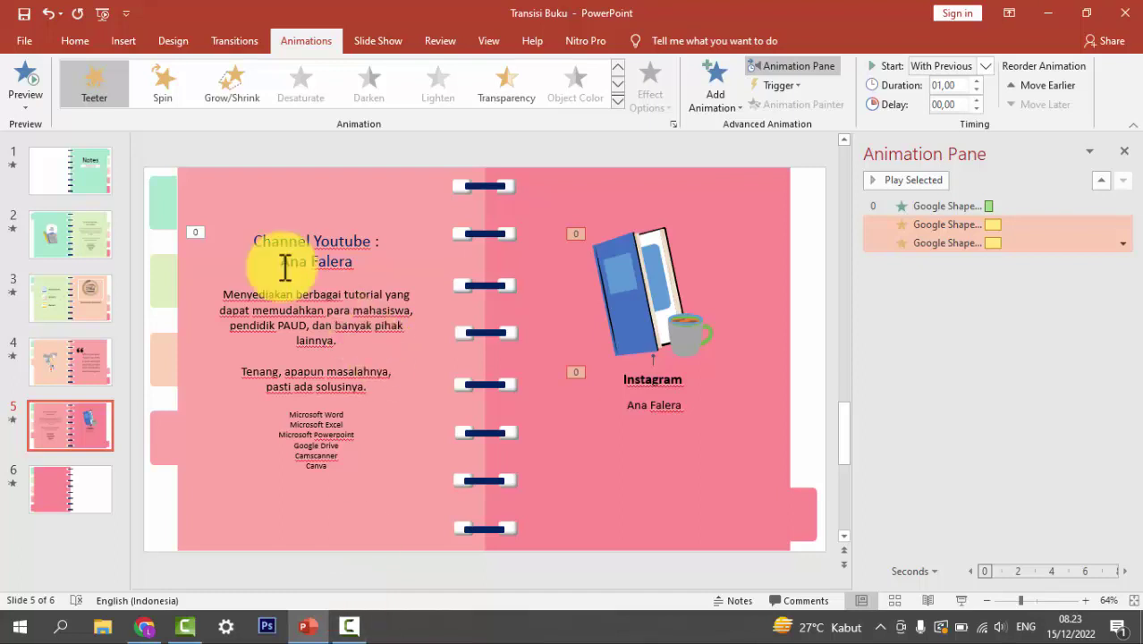
- Go to slide 1, the Notes cover of the Transisi Buku deck
left_click(51, 165)
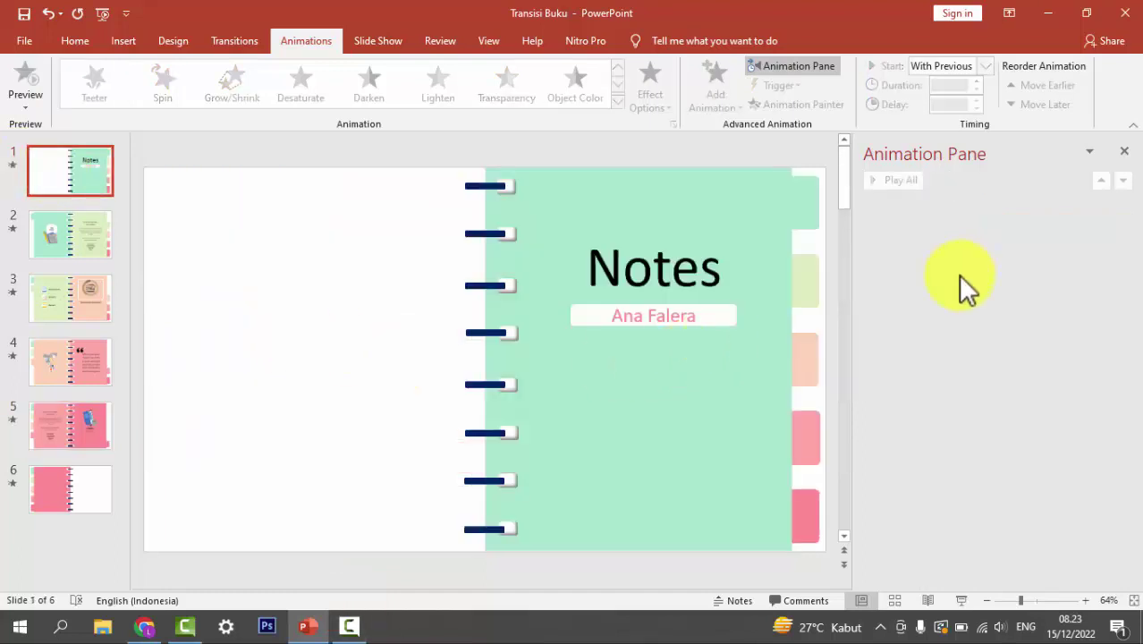
left_click(962, 601)
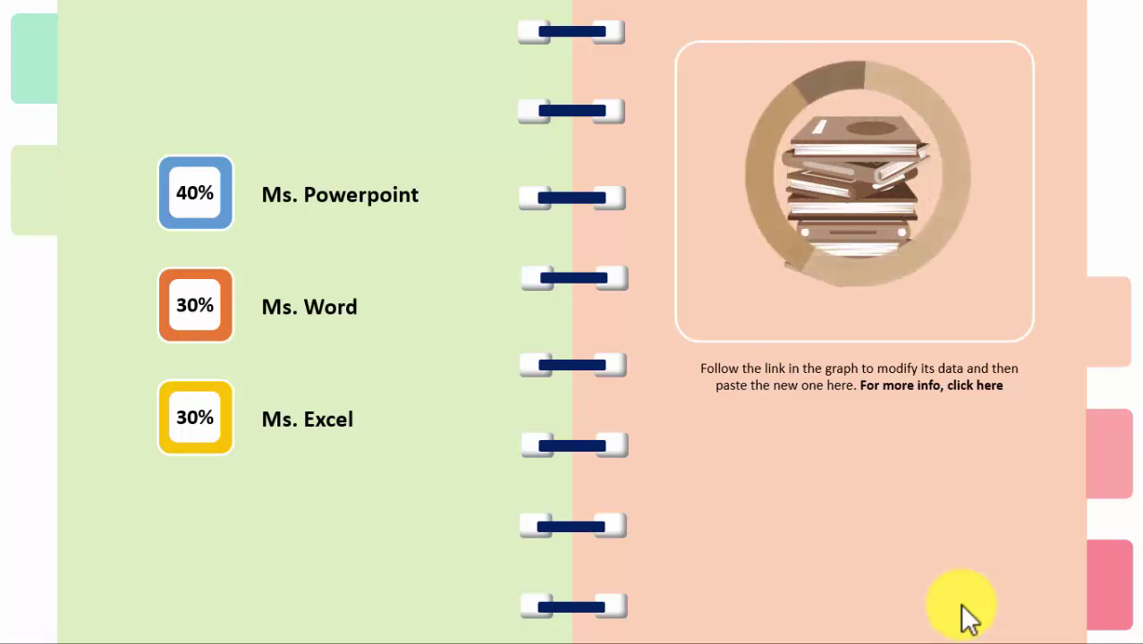
left_click(971, 618)
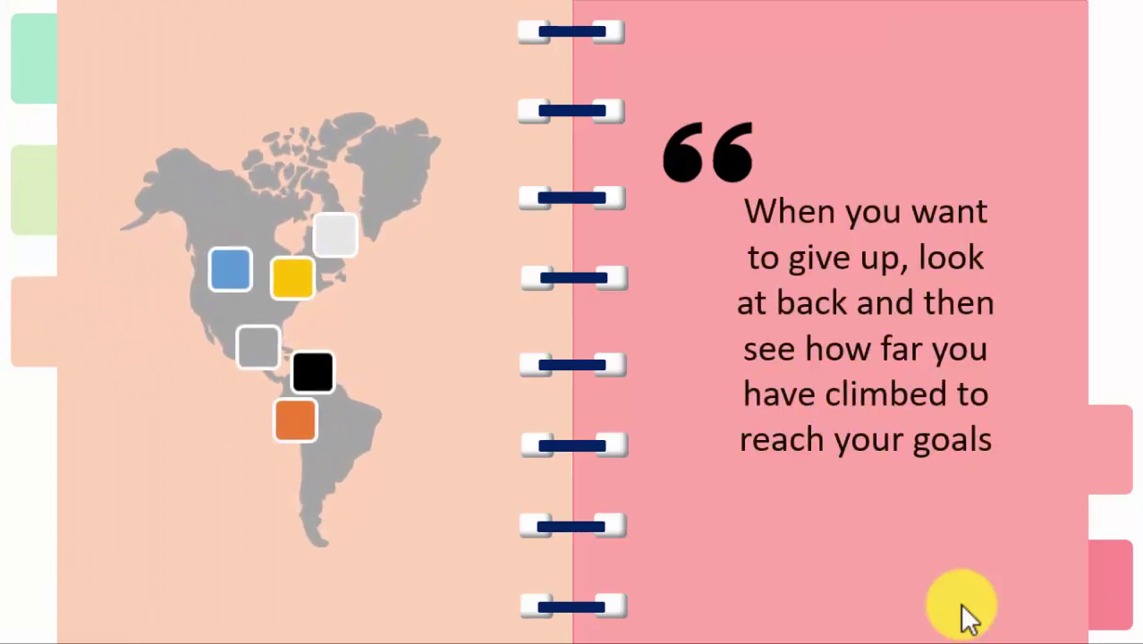
left_click(971, 618)
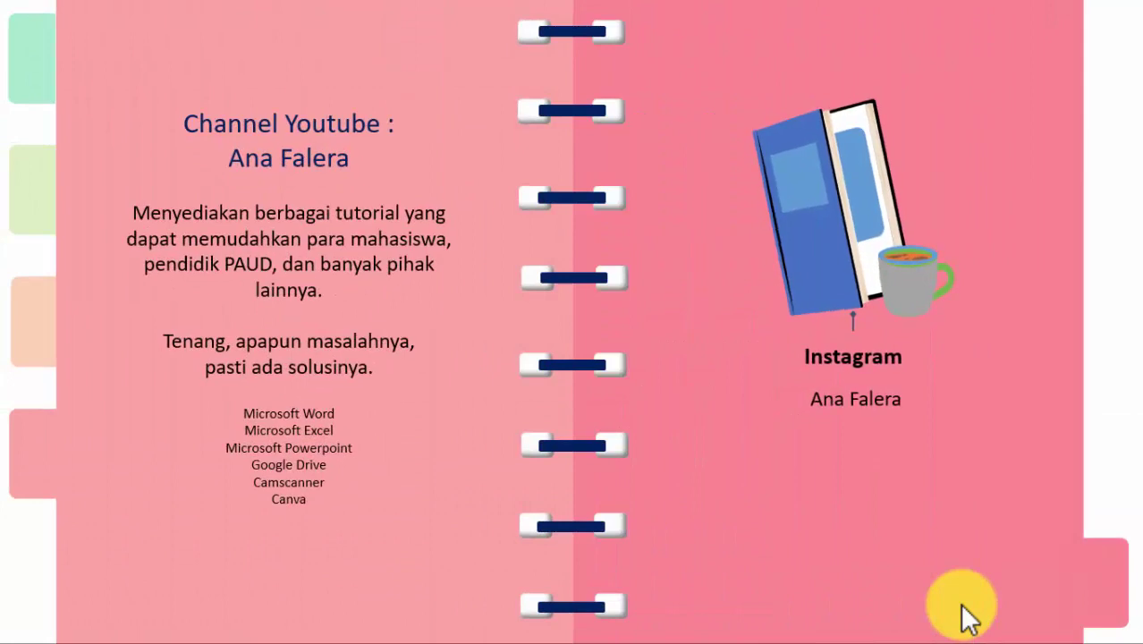
left_click(971, 617)
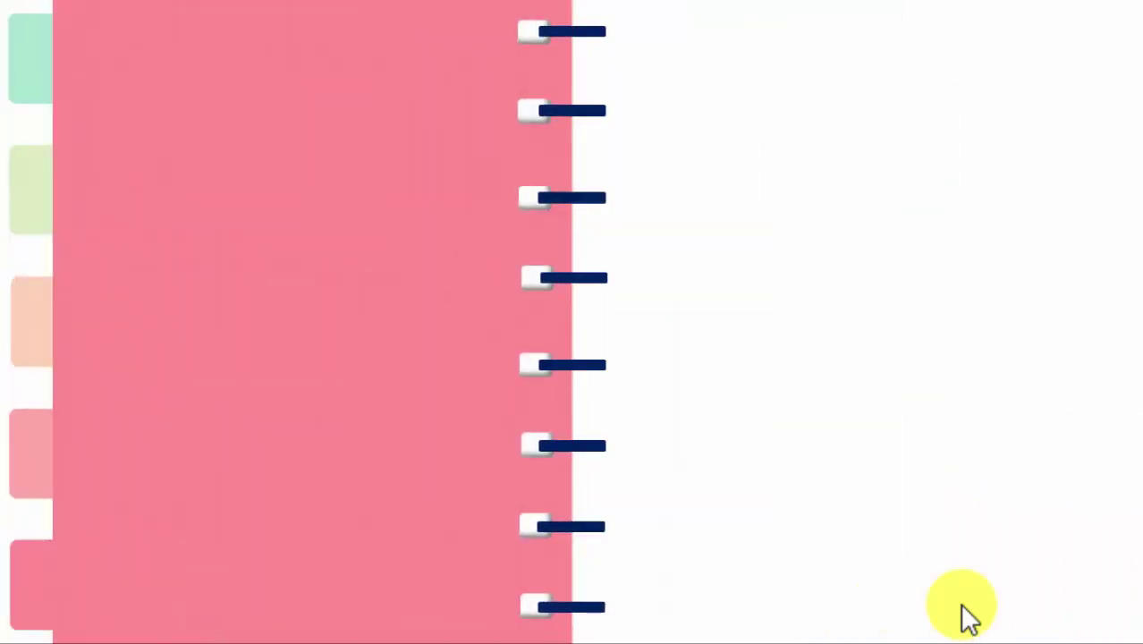
key("Escape")
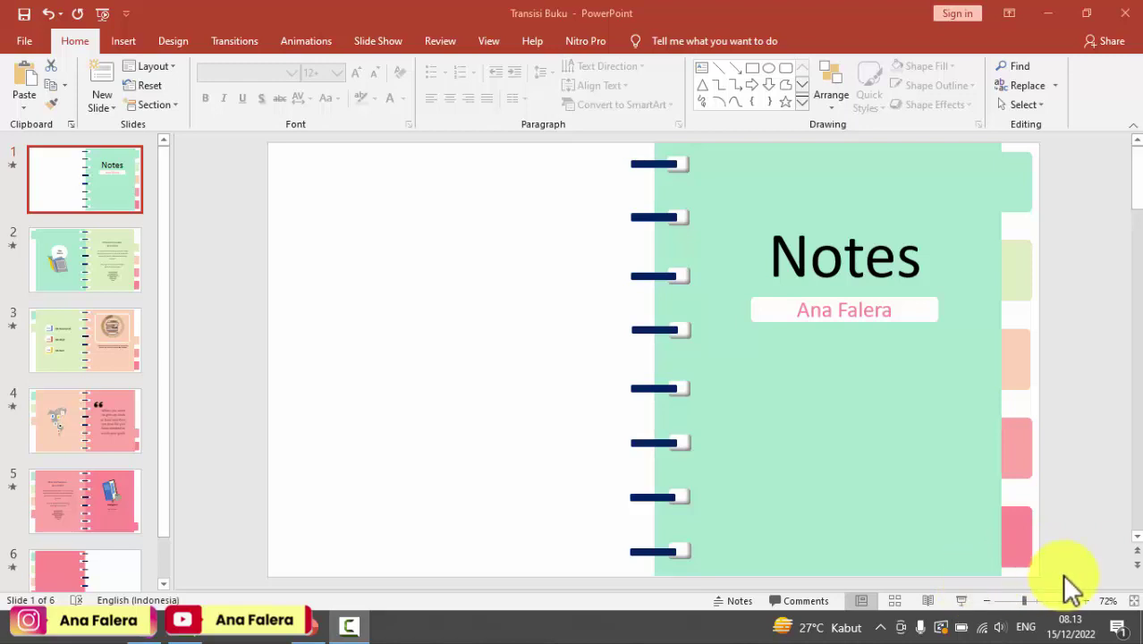
- Run the slideshow from the cover through all six page-turn slides, then exit to the editor
left_click(962, 603)
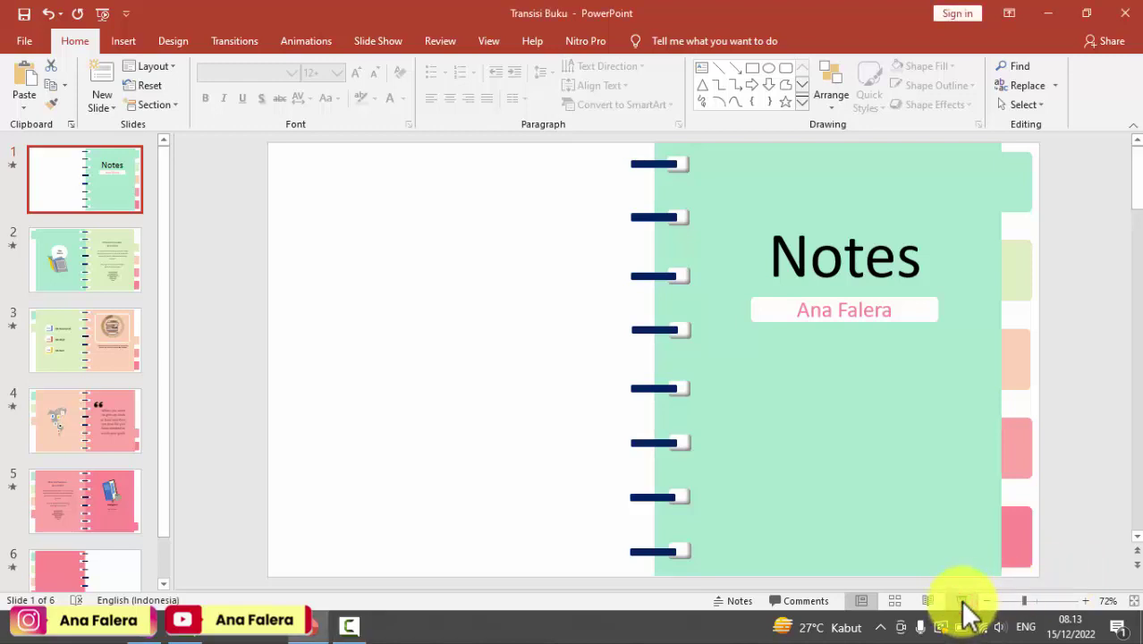
left_click(963, 603)
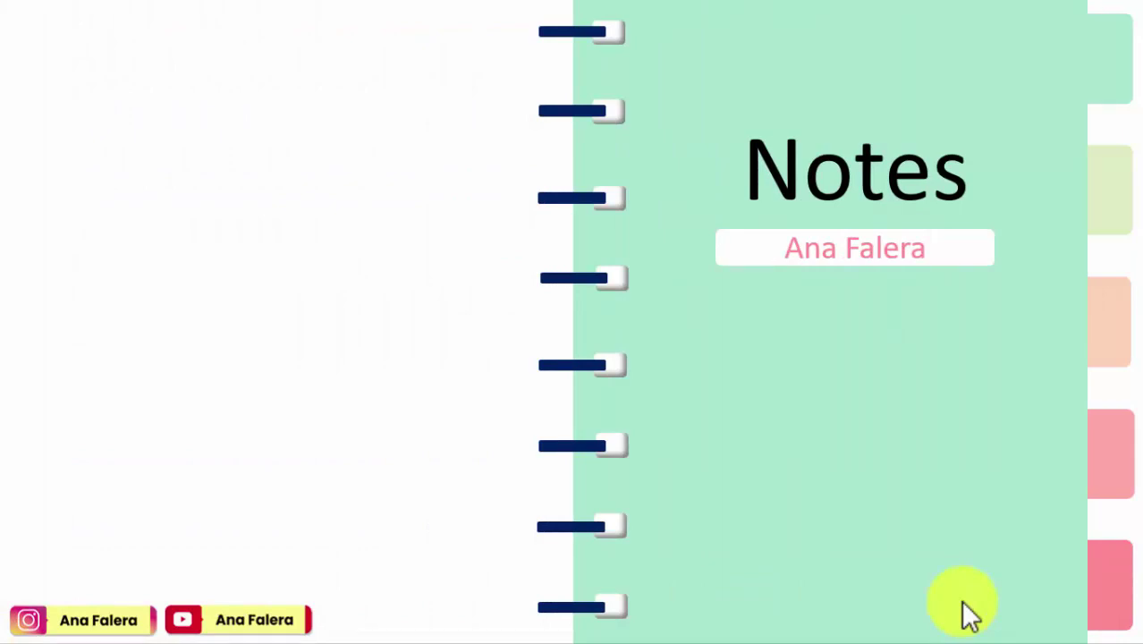
key("Right")
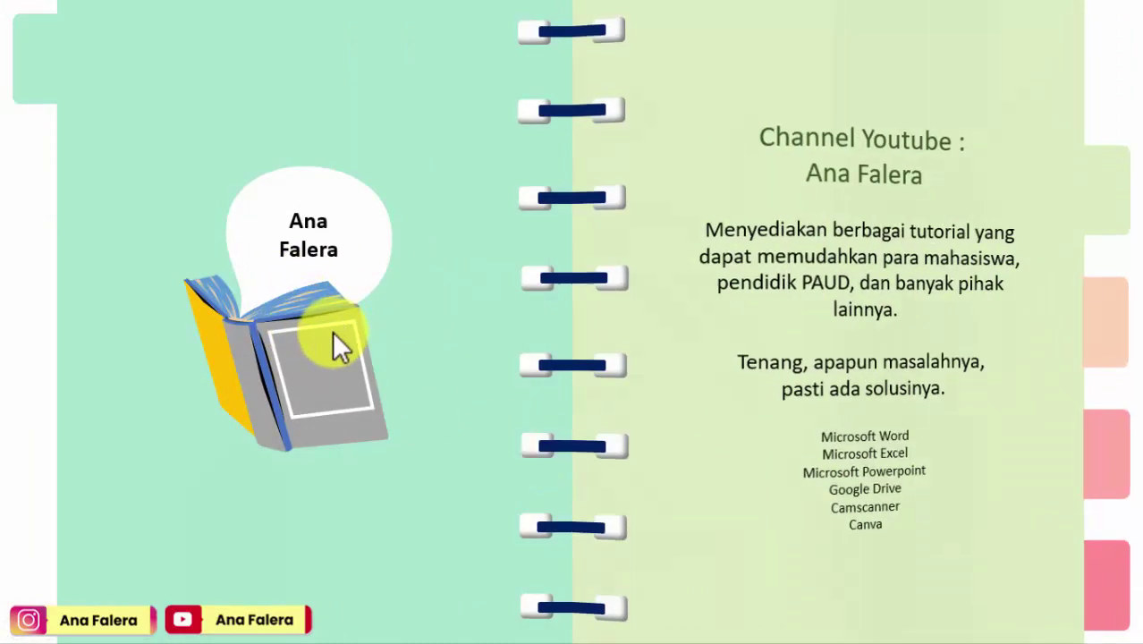
key("Right")
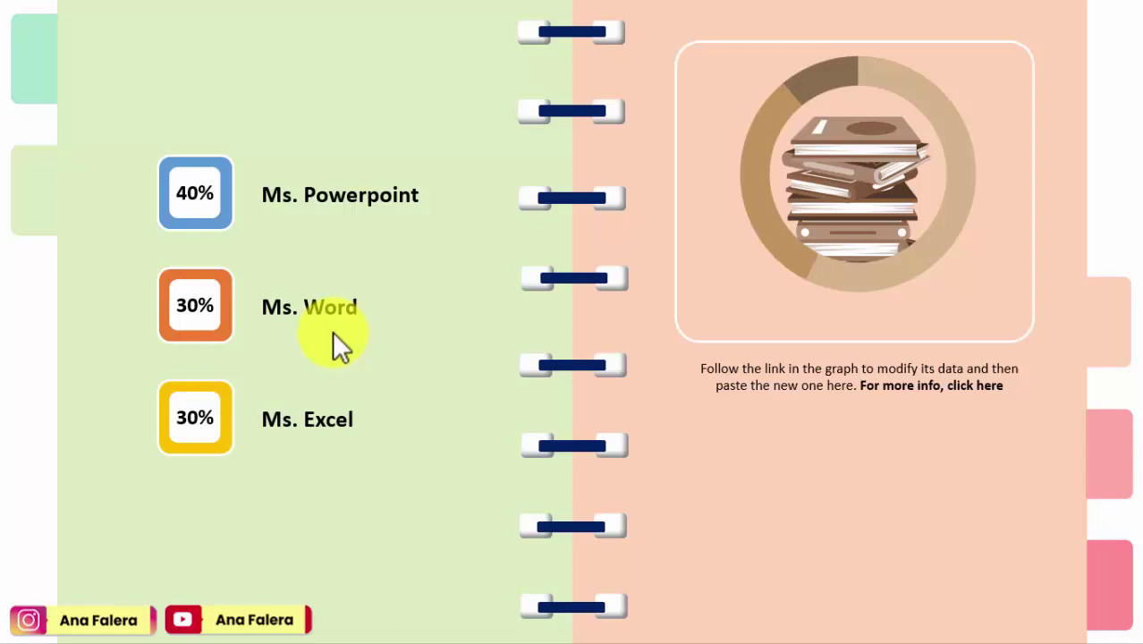
key("Right")
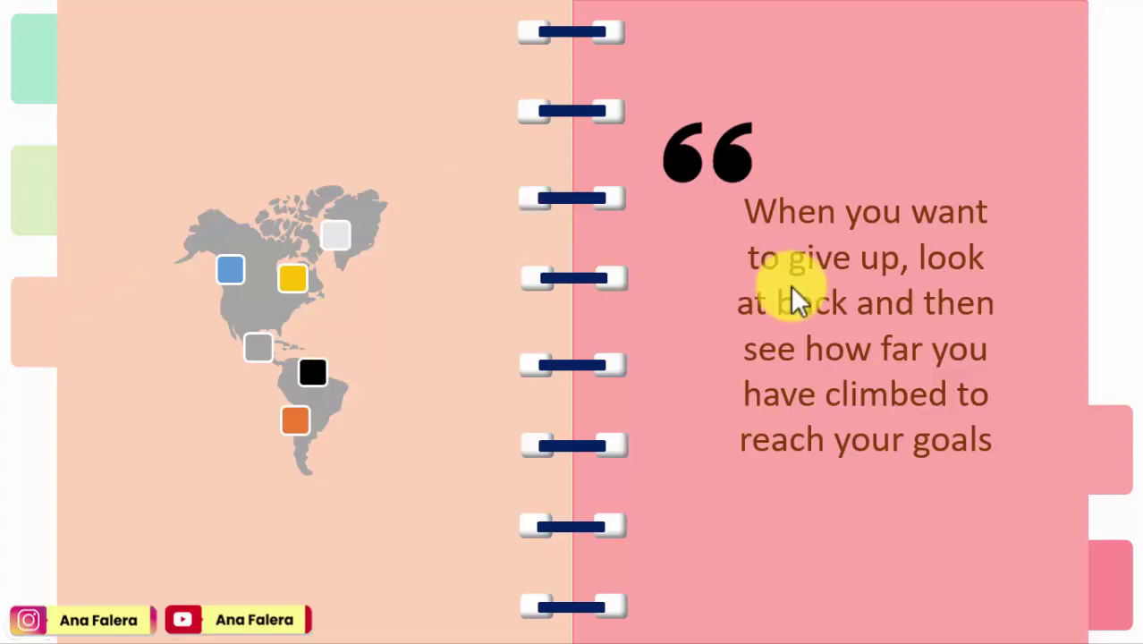
key("Right")
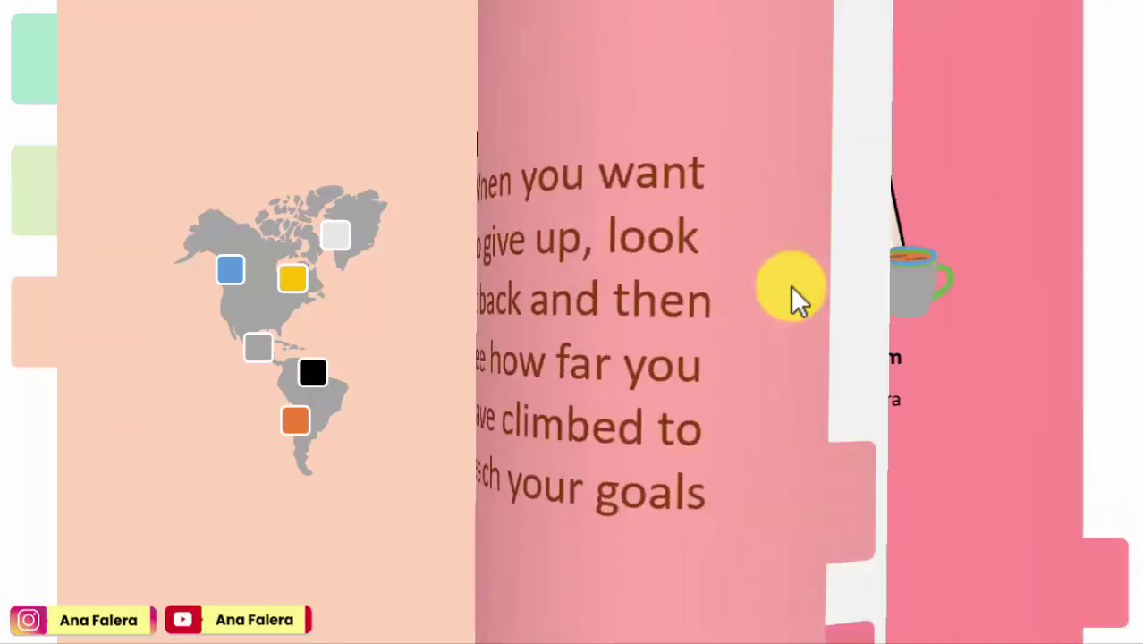
key("Right")
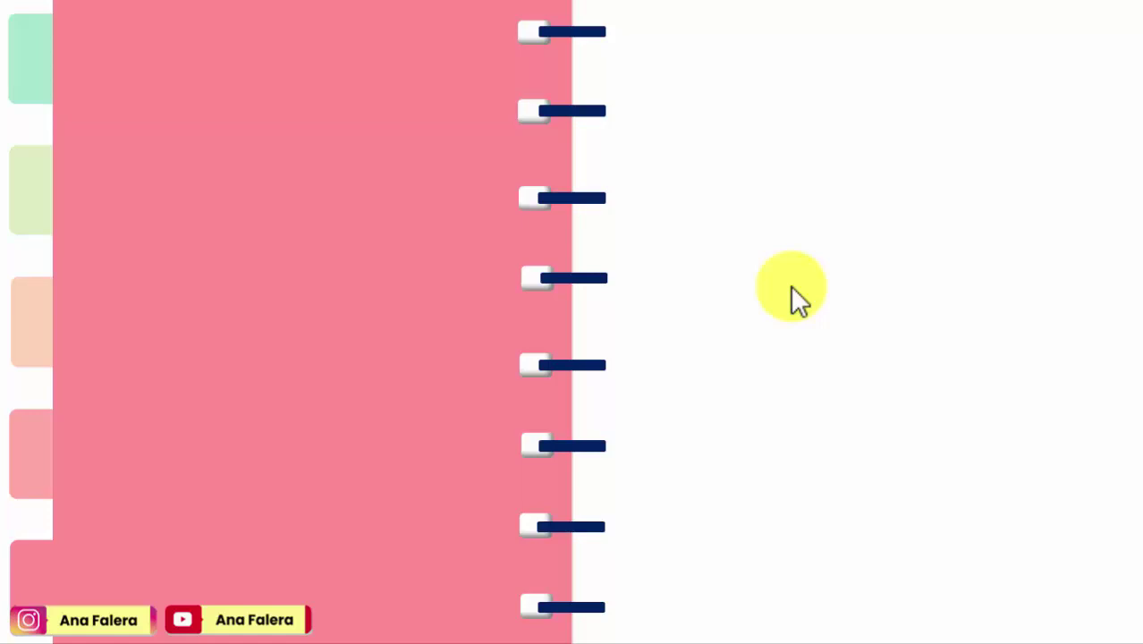
key("Escape")
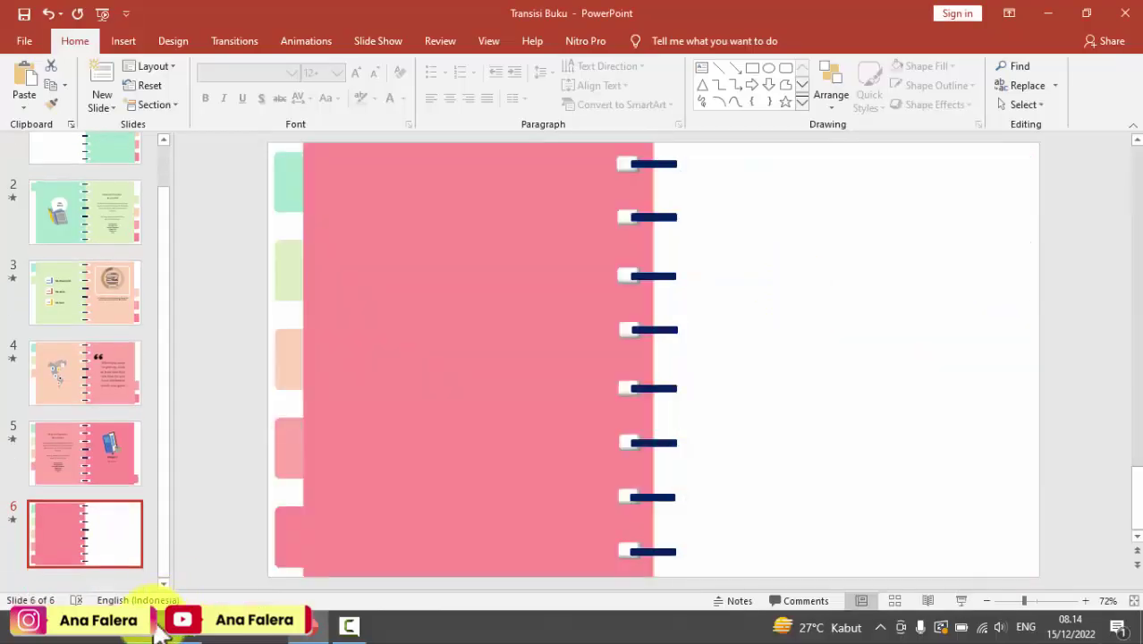
left_click(147, 626)
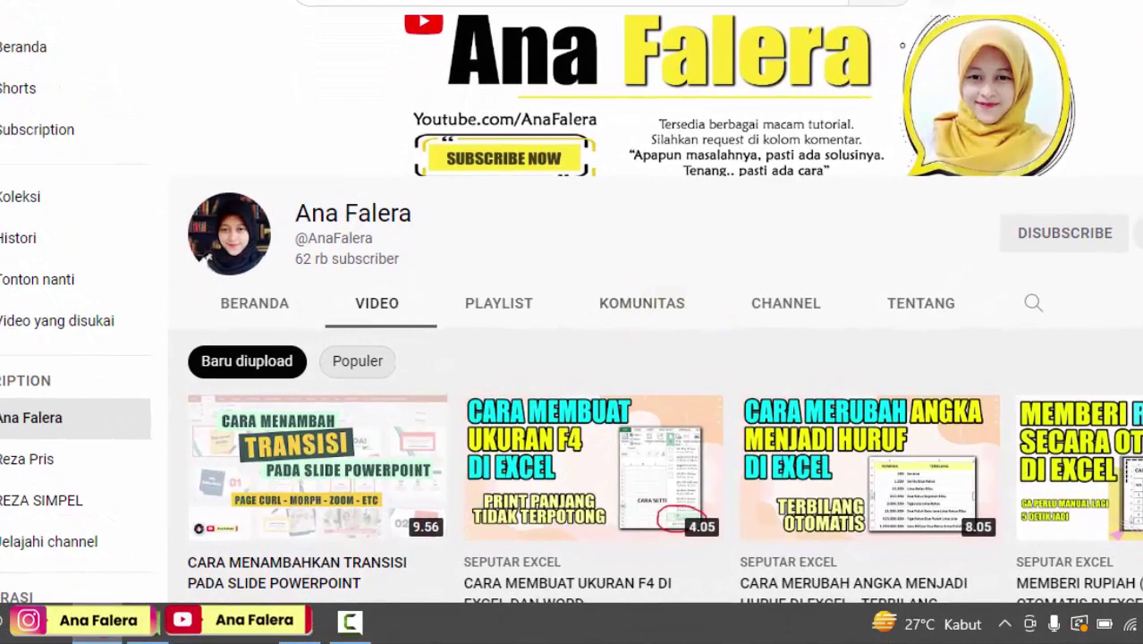
mouse_move(322, 465)
left_click(303, 628)
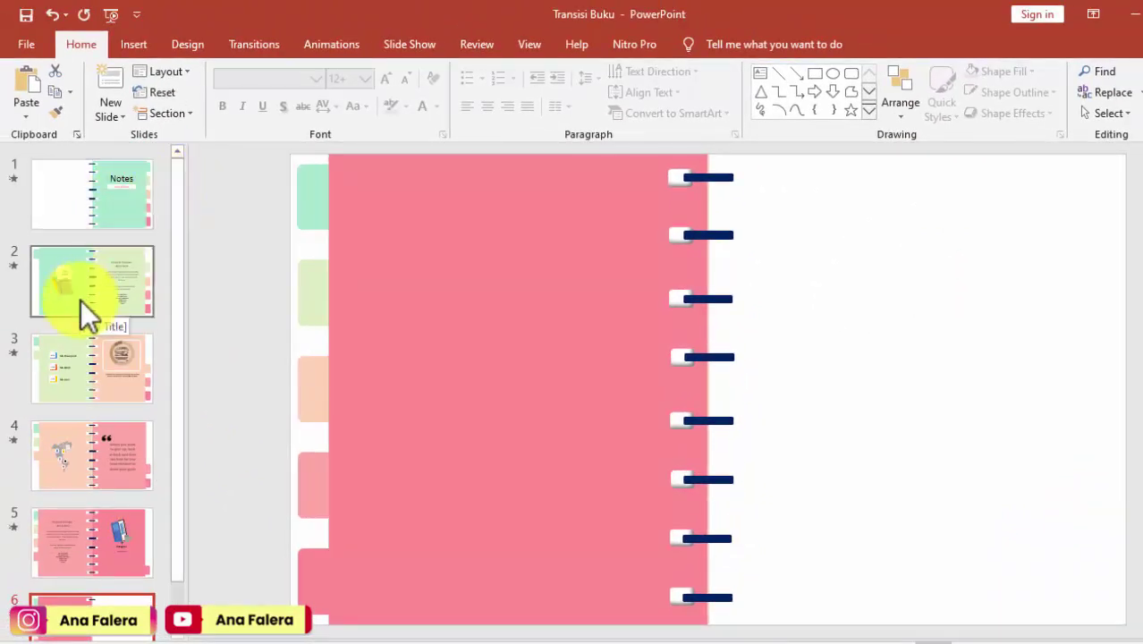
- Open slide 2 and select its book-and-speech-bubble graphic with the Animations options showing
left_click(116, 206)
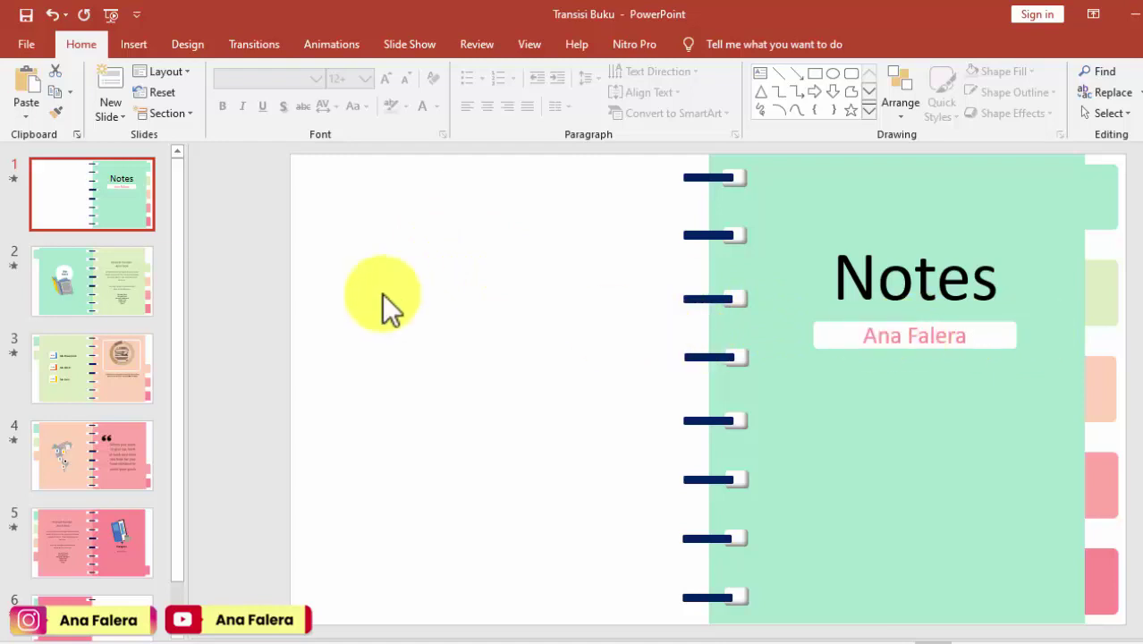
left_click(62, 283)
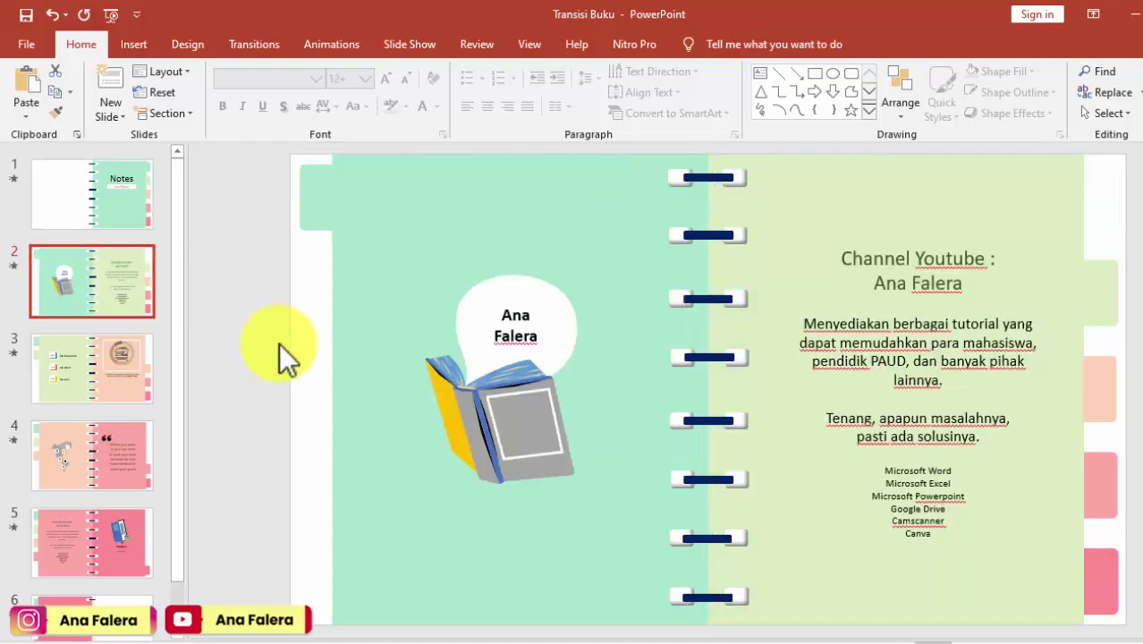
left_click(476, 391)
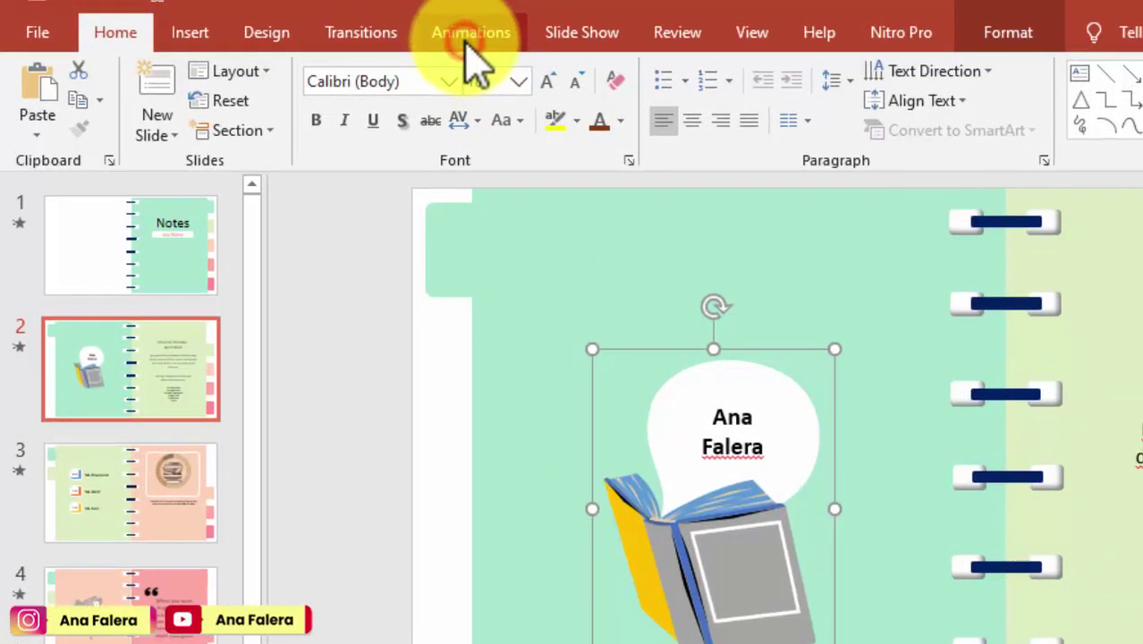
left_click(466, 40)
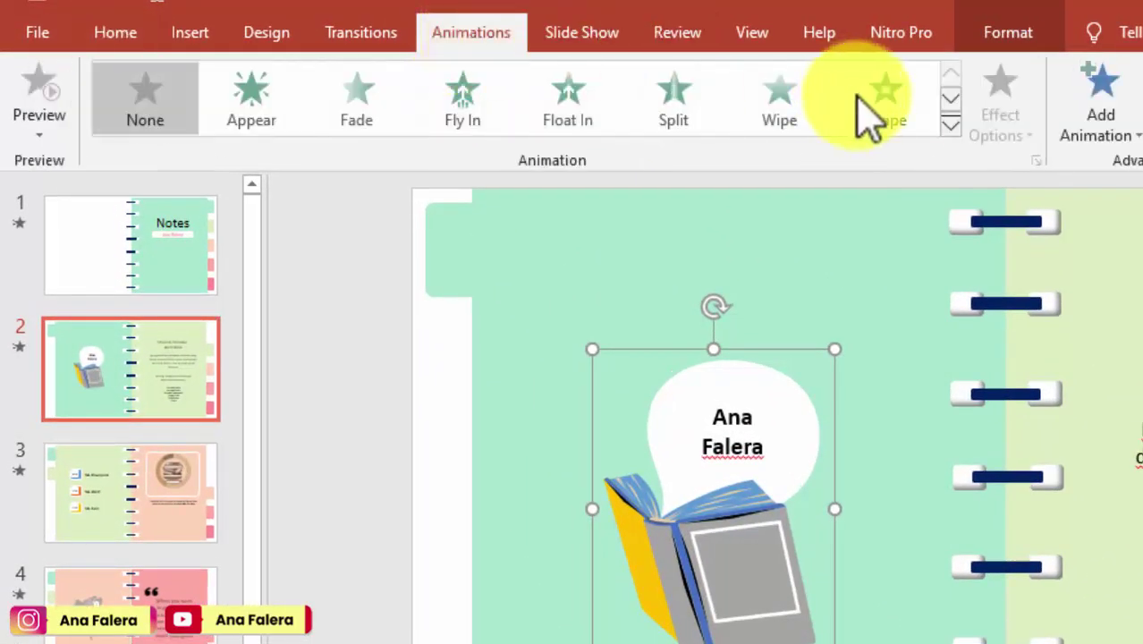
- Apply the Bounce entrance effect to slide 2's book illustration
left_click(956, 127)
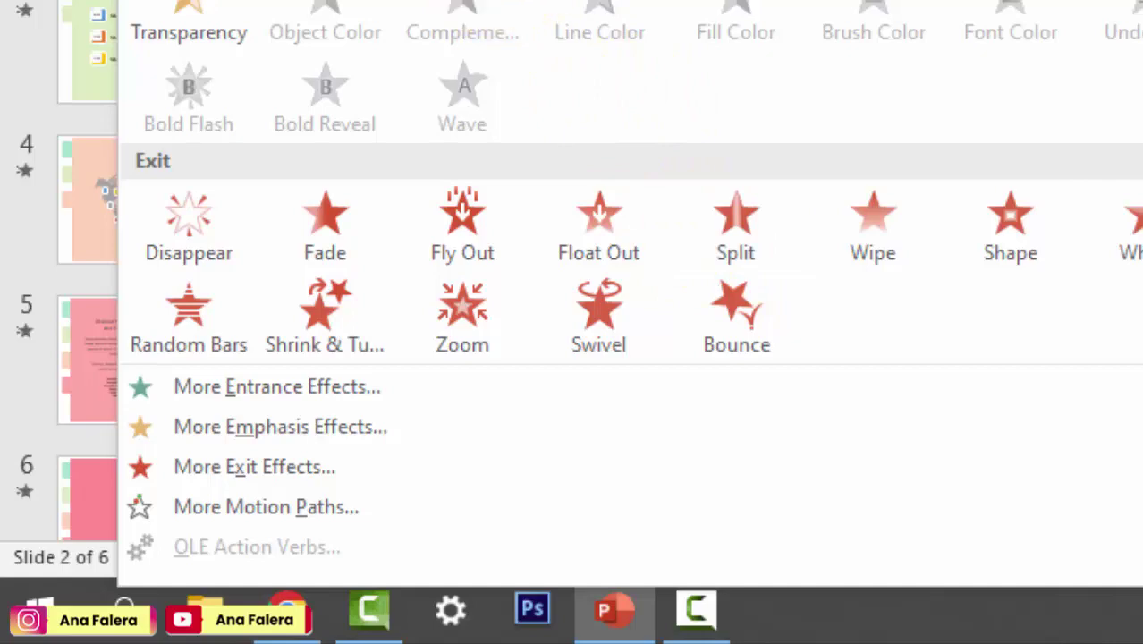
scroll(501, 197, "up", 5)
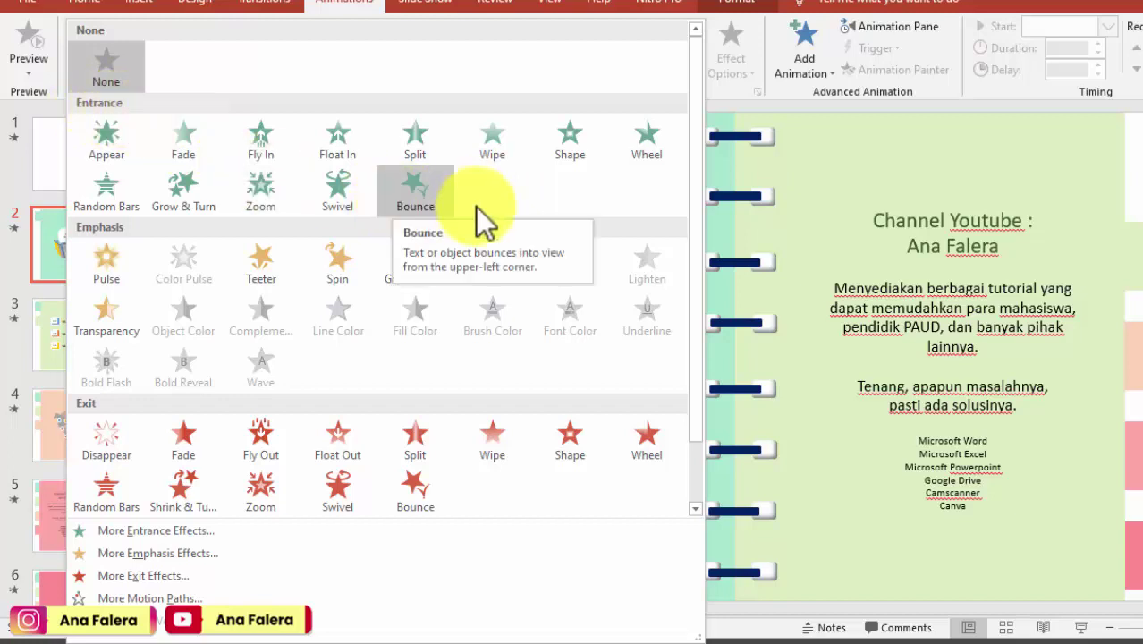
left_click(413, 208)
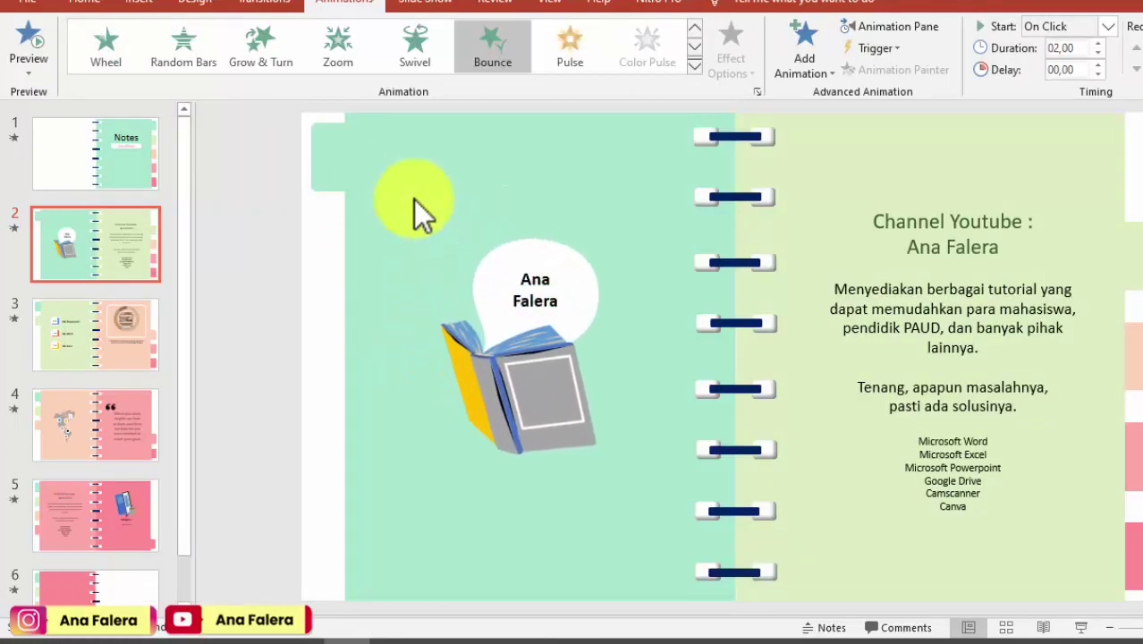
- Set the book picture's Bounce animation to start With Previous
left_click(537, 298)
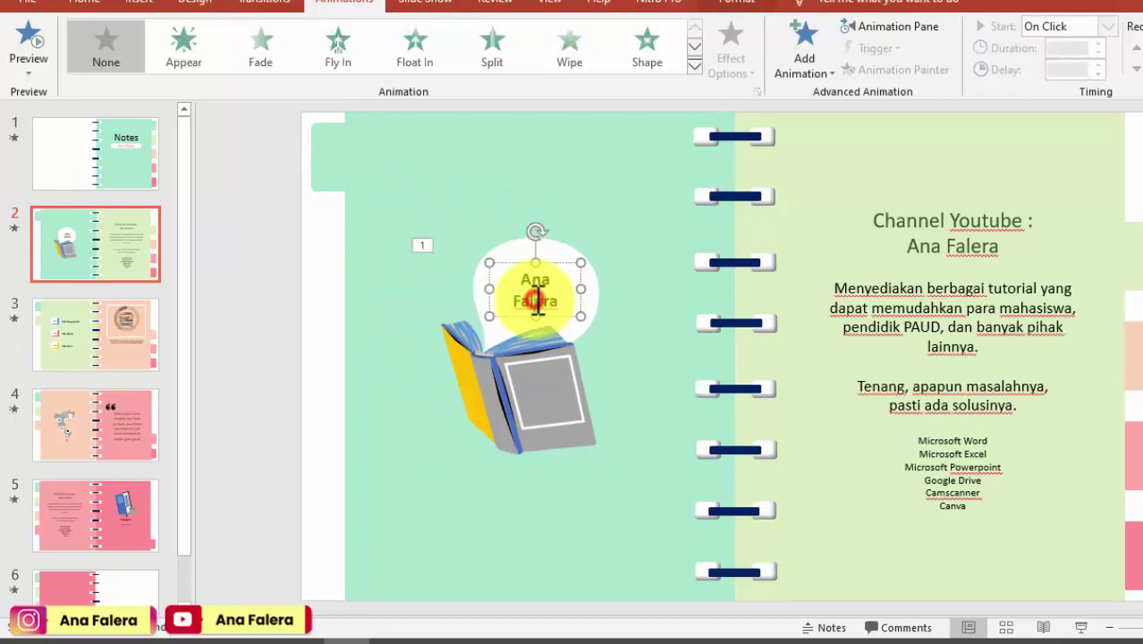
left_click(556, 263)
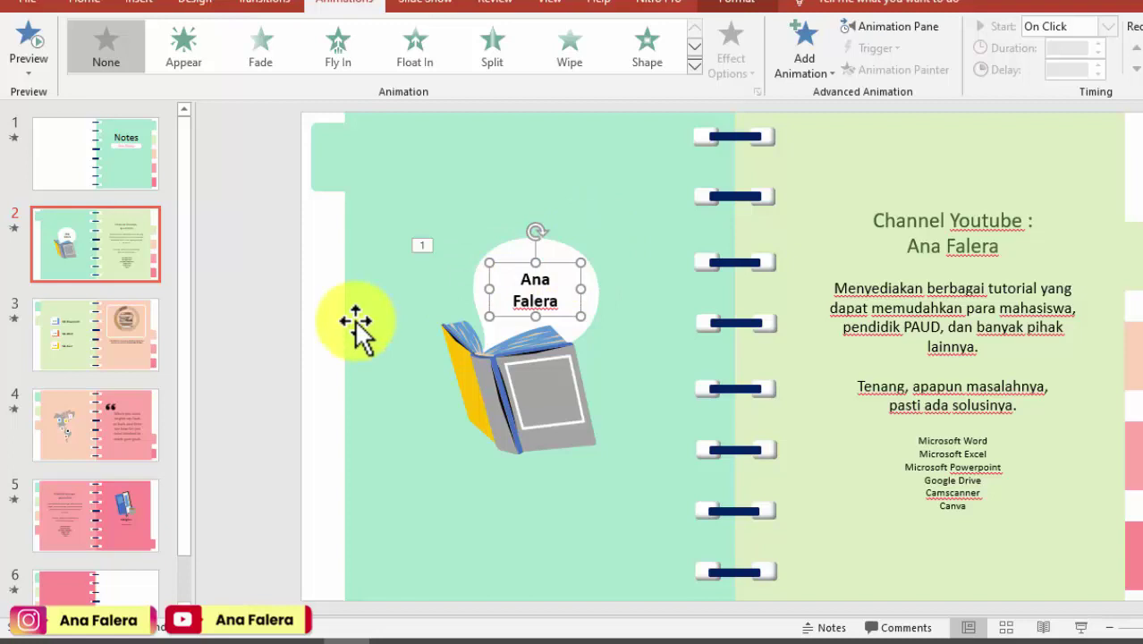
left_click(527, 391)
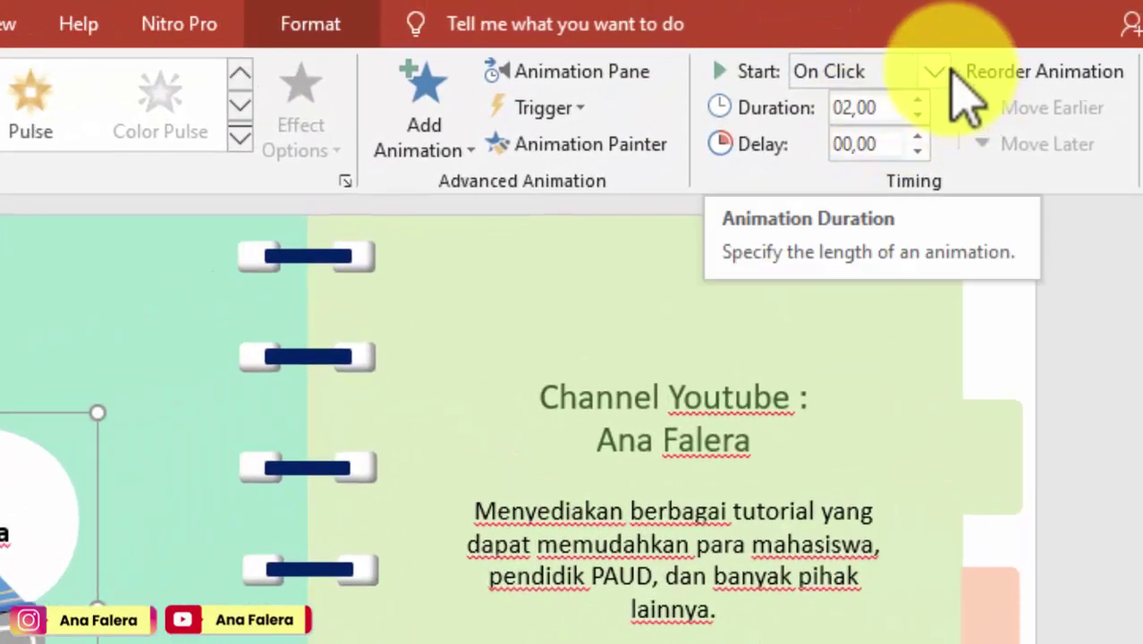
left_click(935, 73)
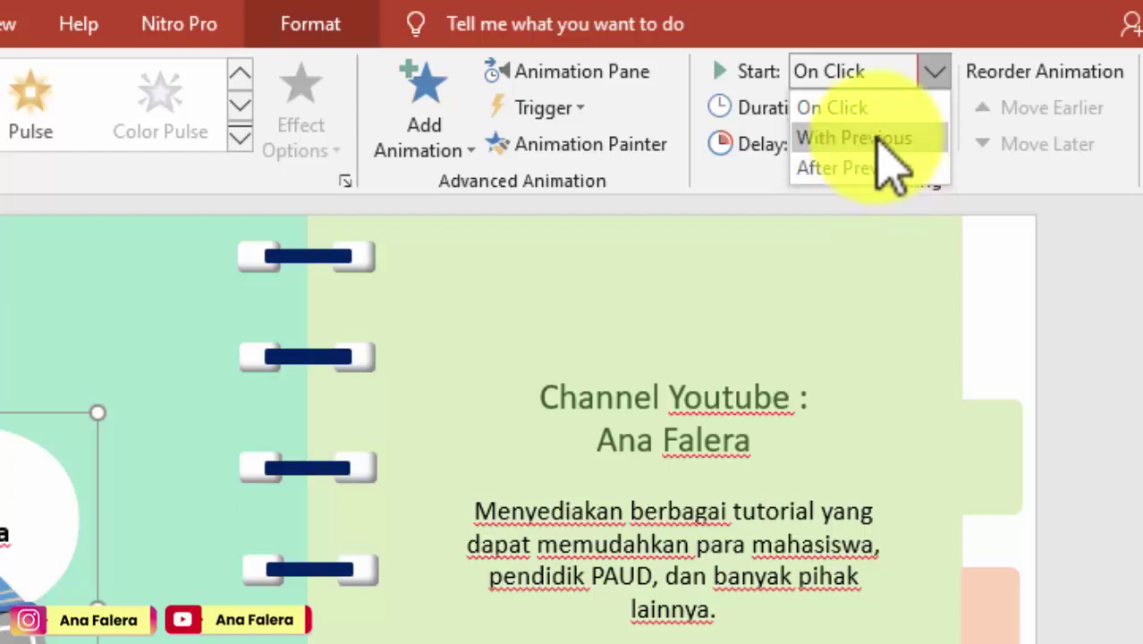
left_click(878, 138)
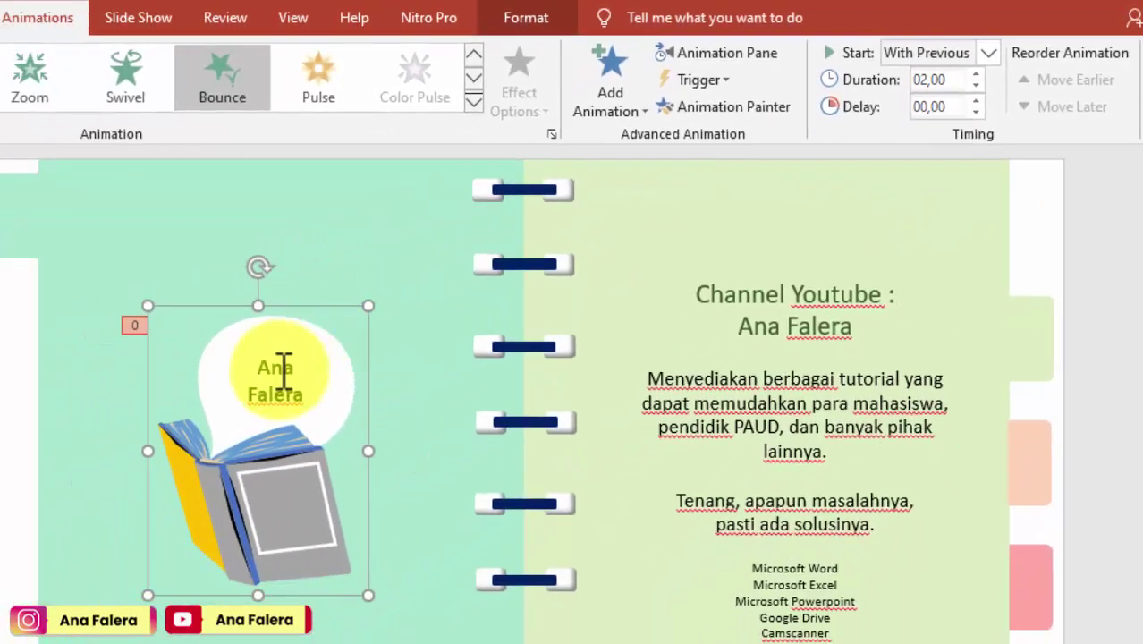
left_click(279, 376)
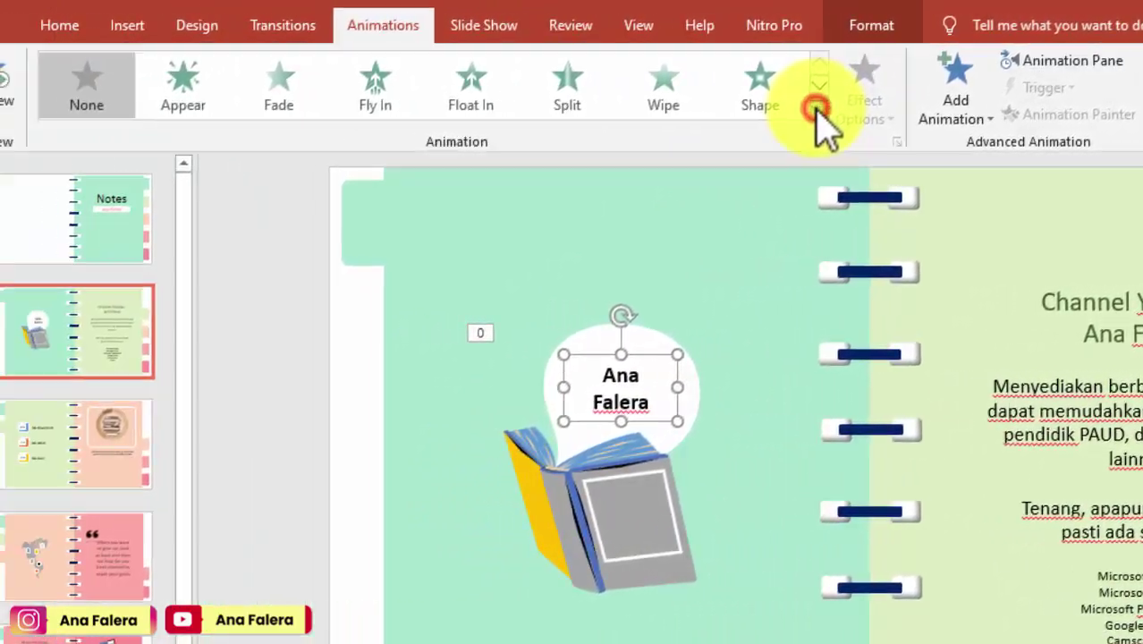
left_click(816, 108)
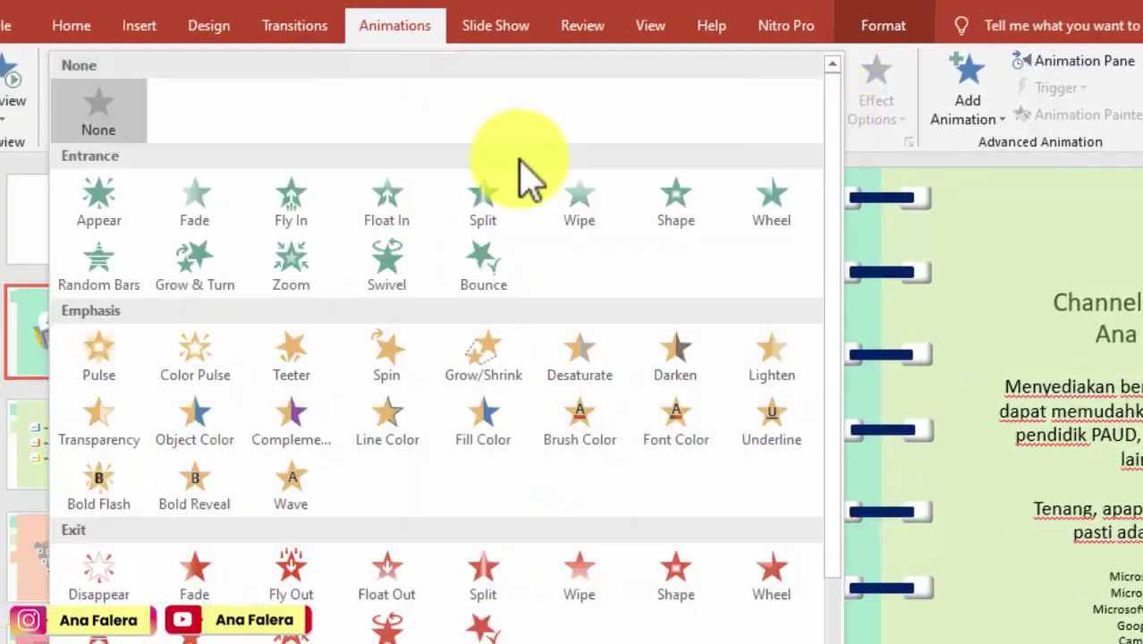
left_click(116, 274)
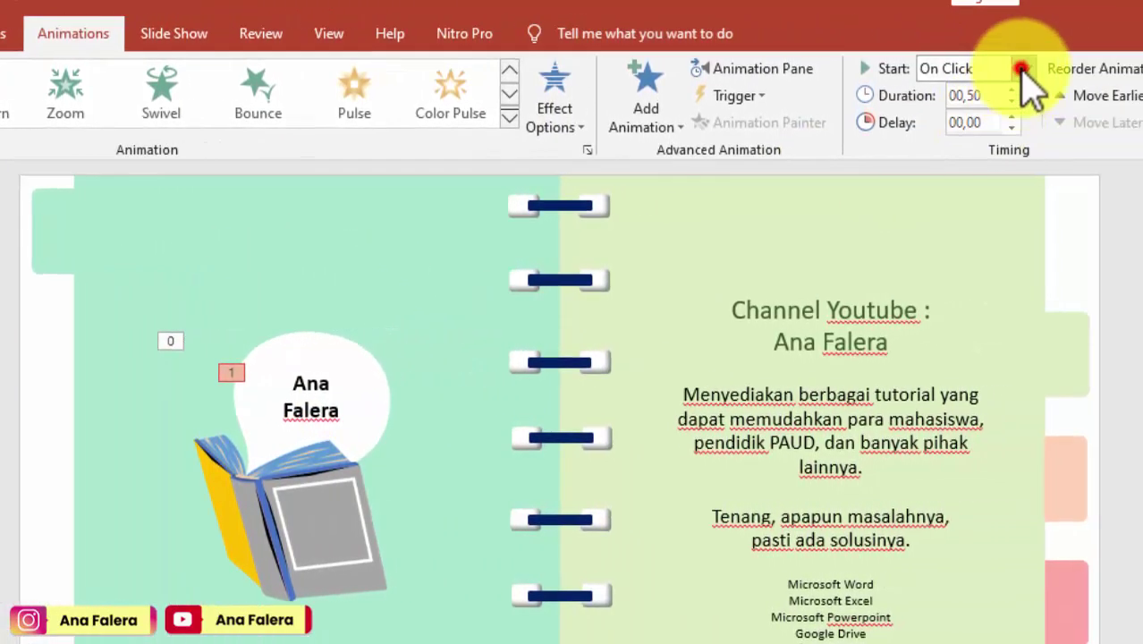
left_click(1025, 69)
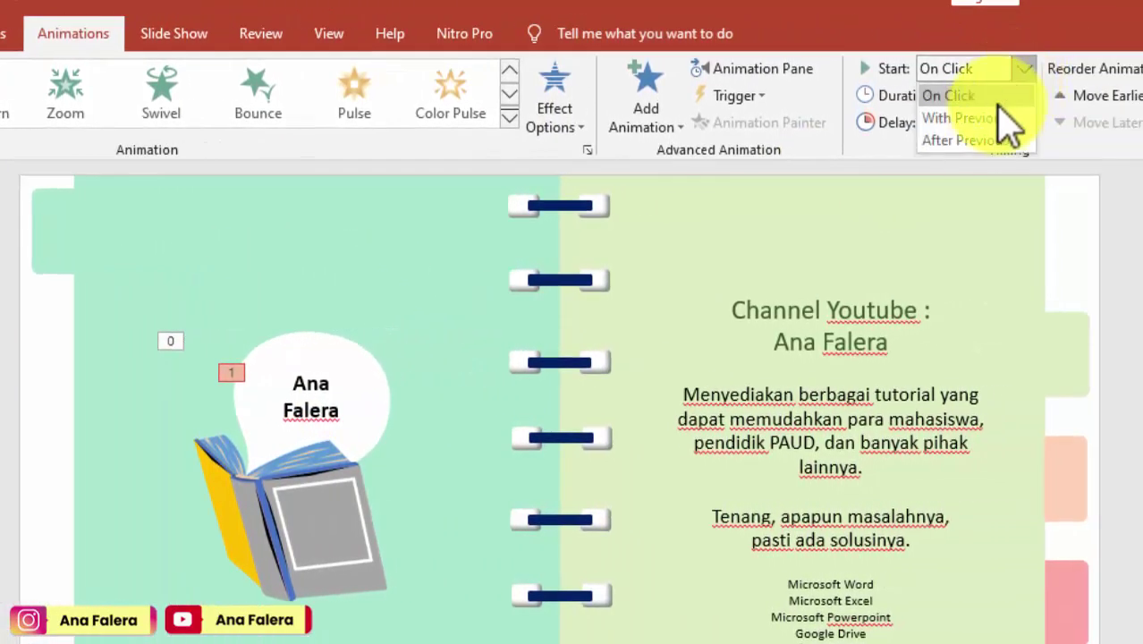
left_click(986, 140)
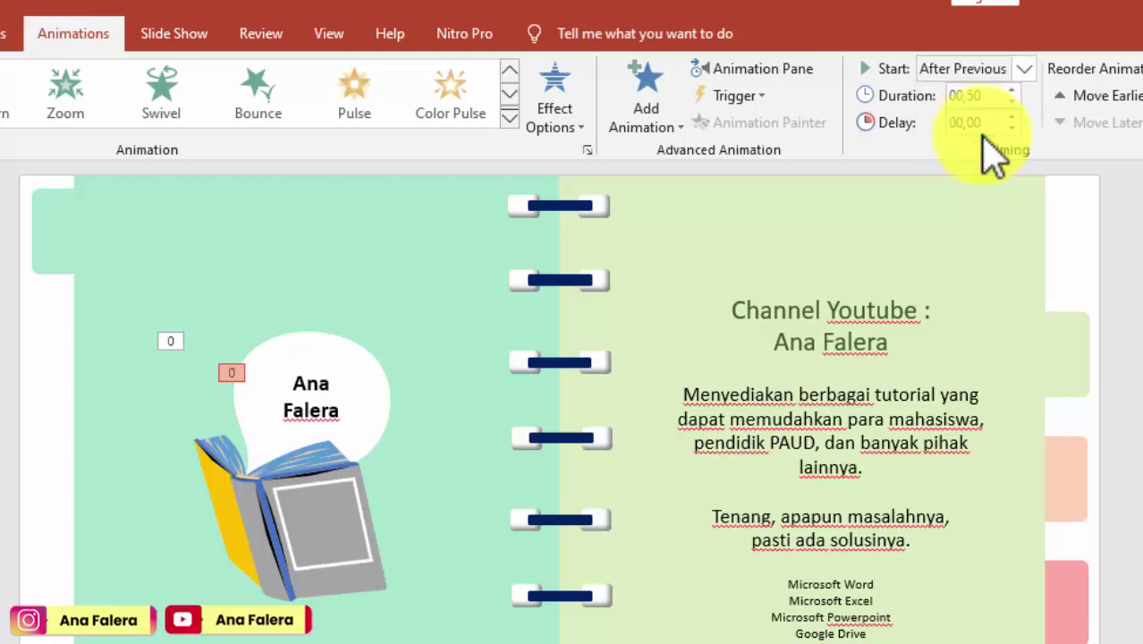
left_click(1024, 69)
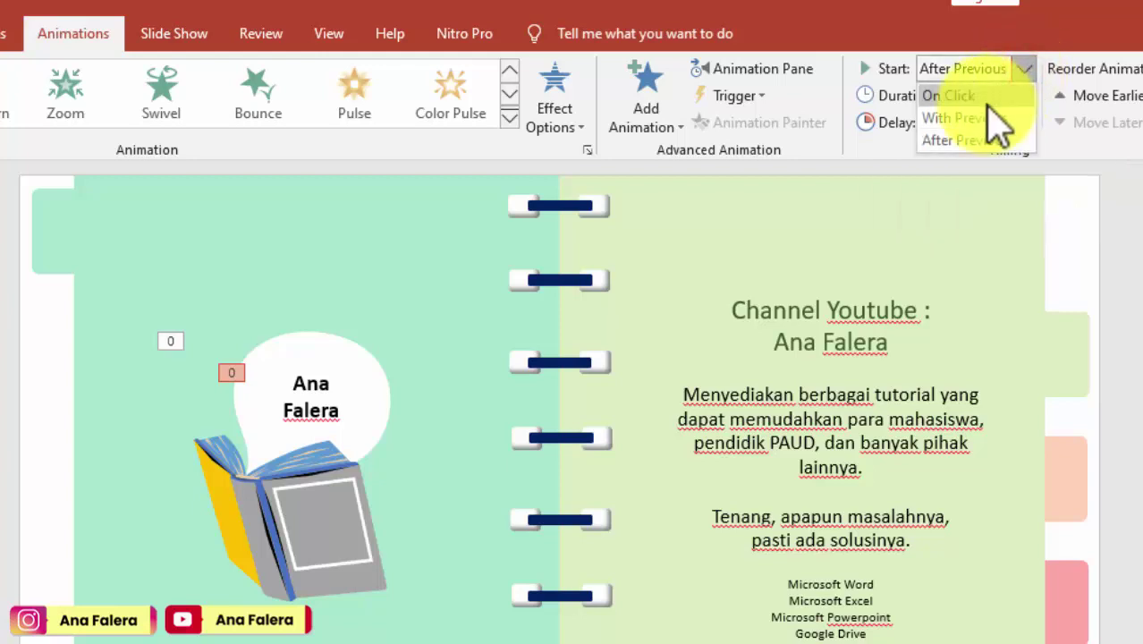
left_click(989, 116)
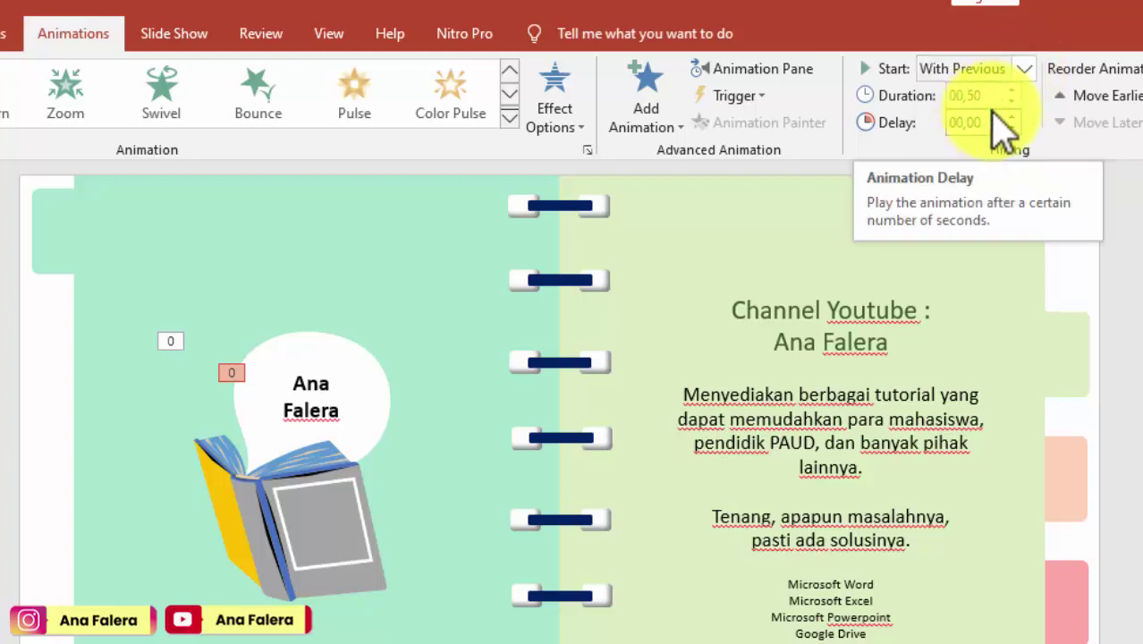
left_click(1025, 69)
left_click(988, 140)
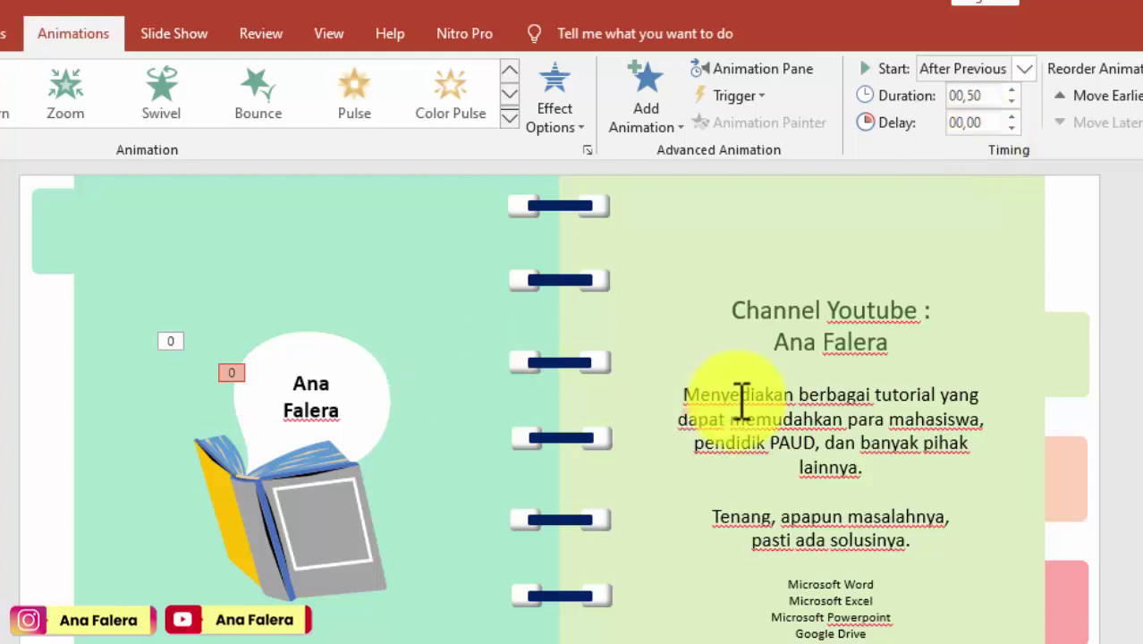
left_click(799, 402)
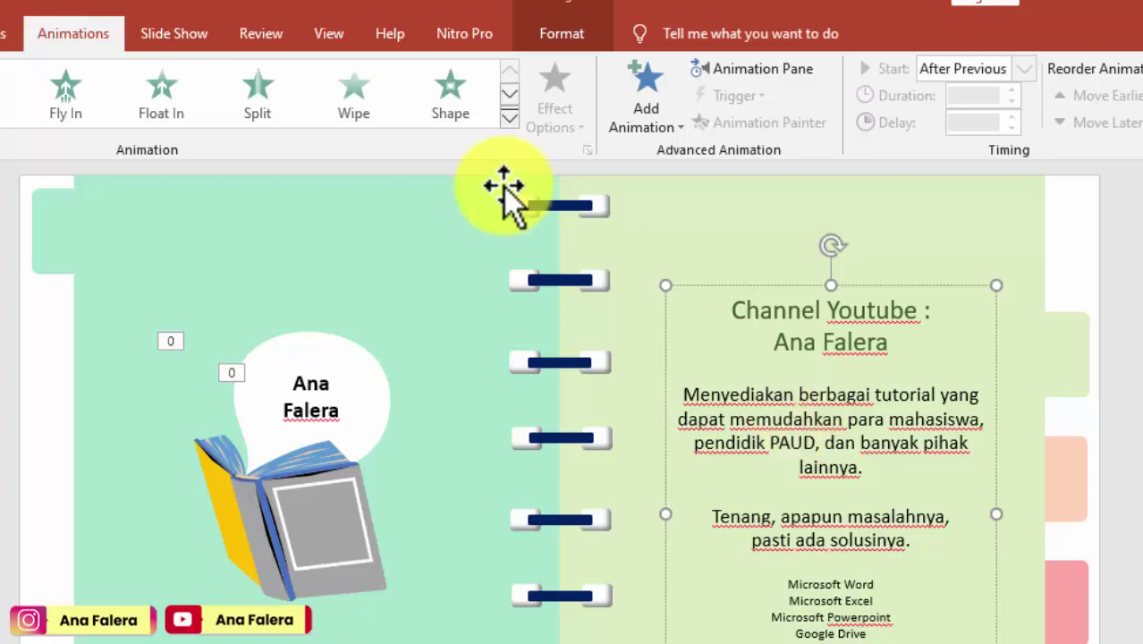
- Apply a Zoom entrance to the Channel Youtube body text block
left_click(509, 118)
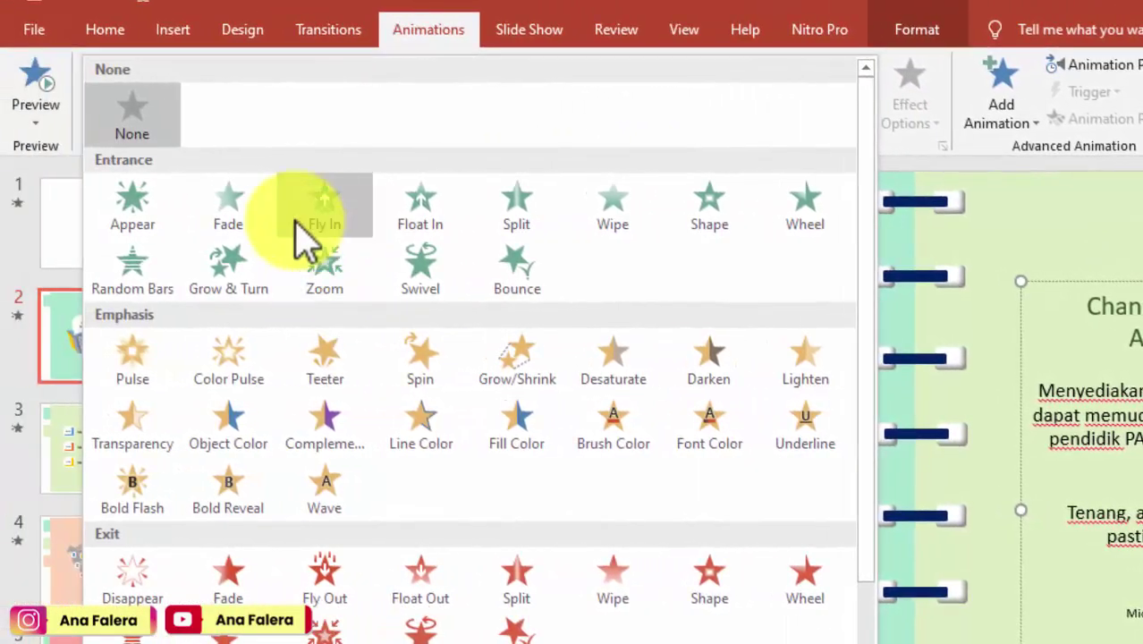
left_click(343, 269)
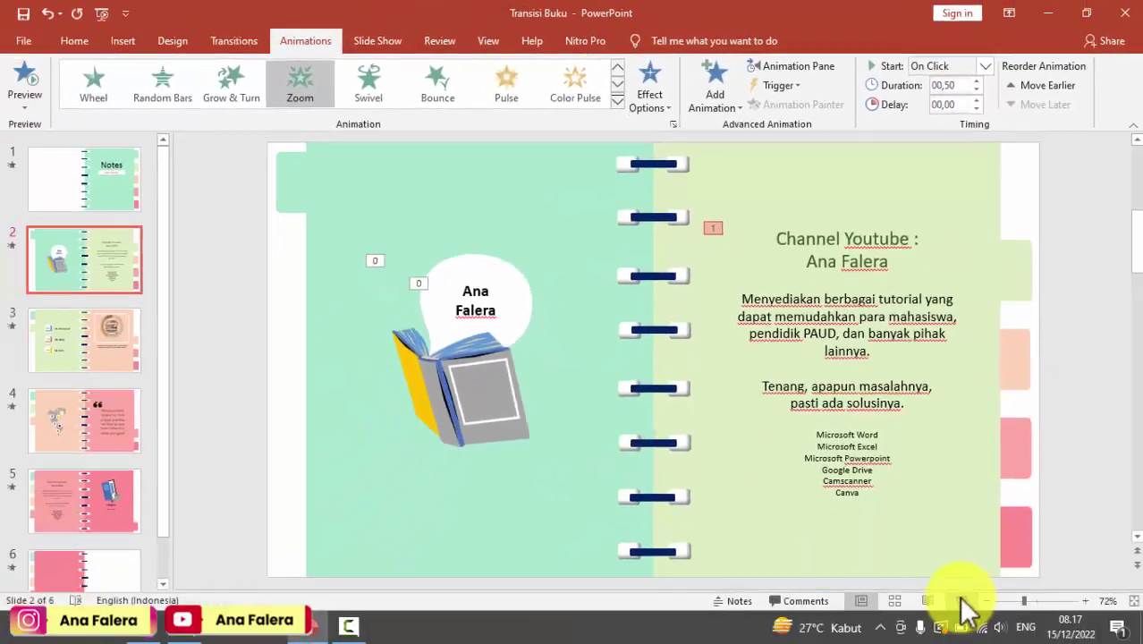
left_click(960, 600)
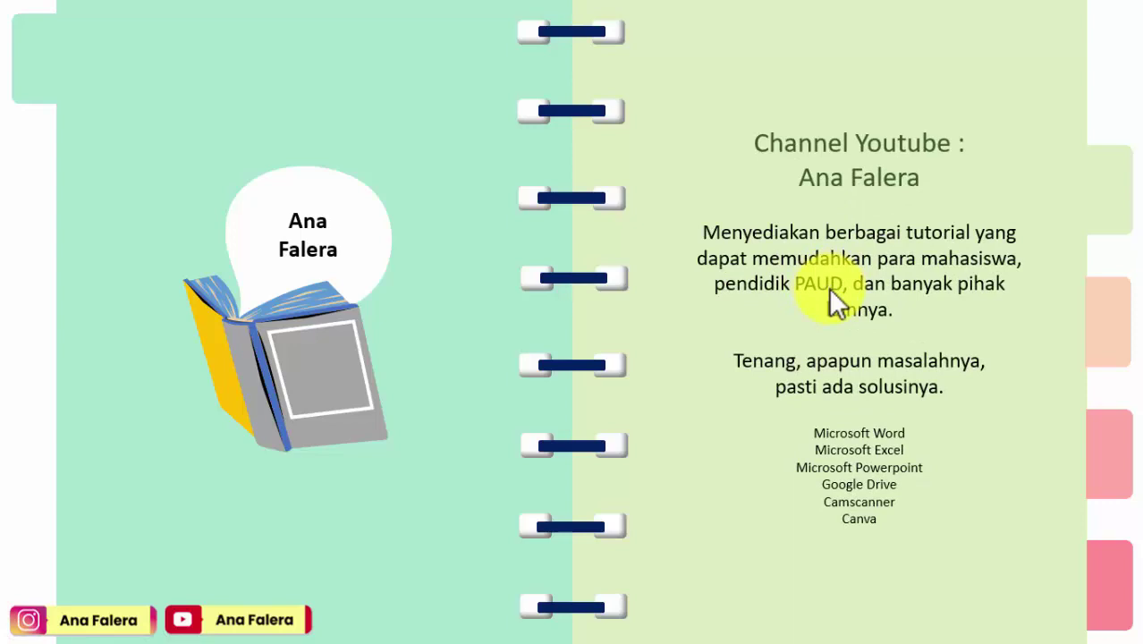
key("Escape")
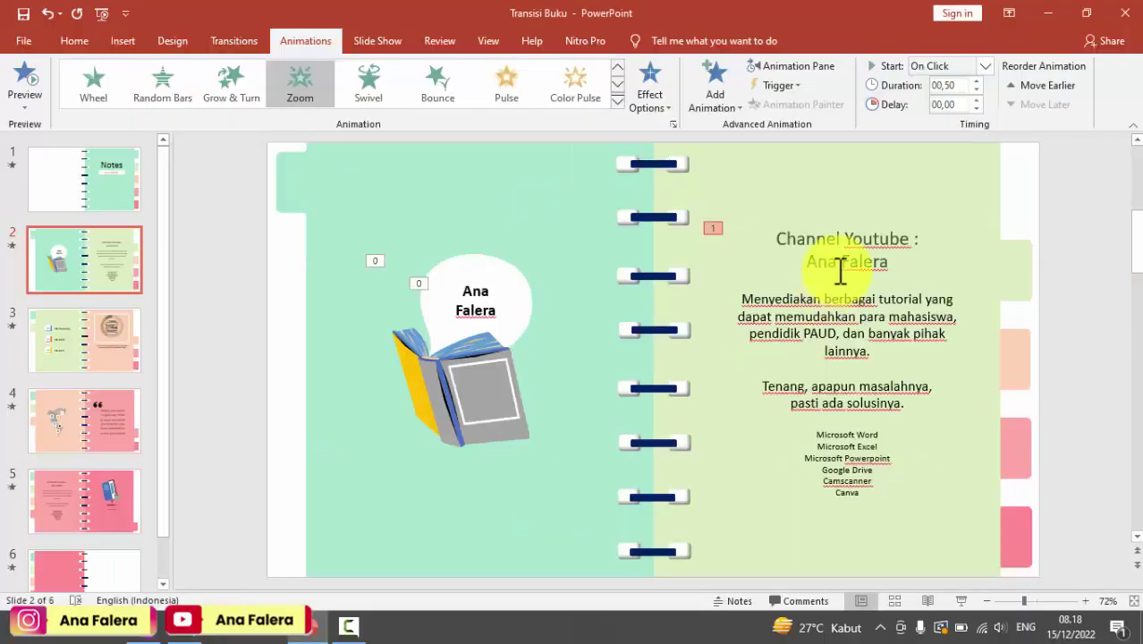
- Check the bubble text and book image animations, then switch to slide 3's percentages page
left_click(482, 300)
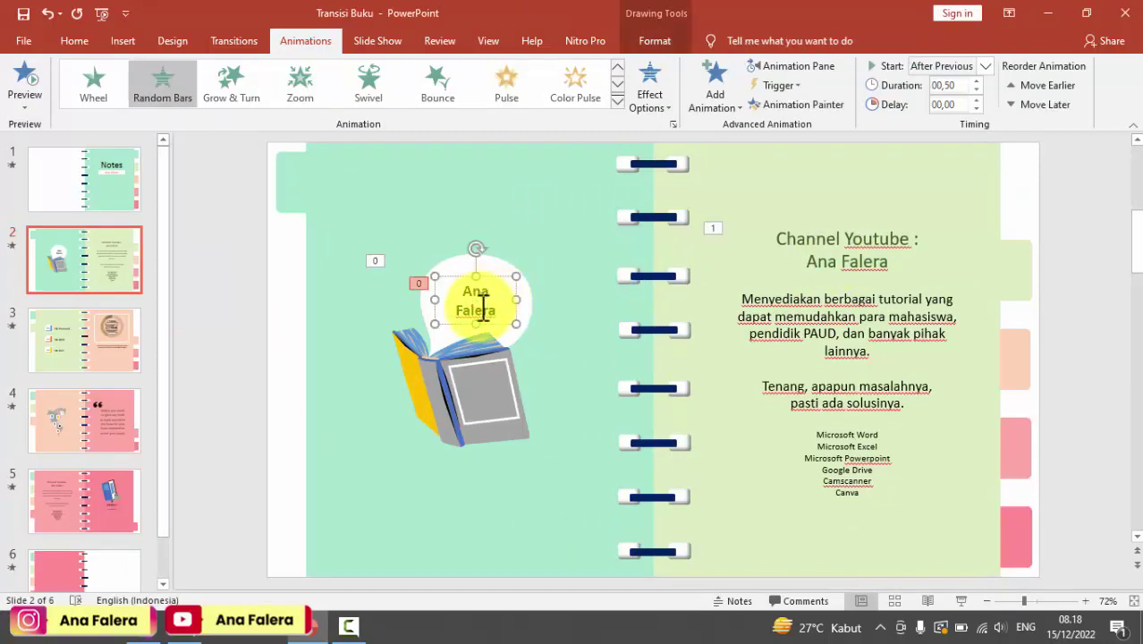
left_click(457, 380)
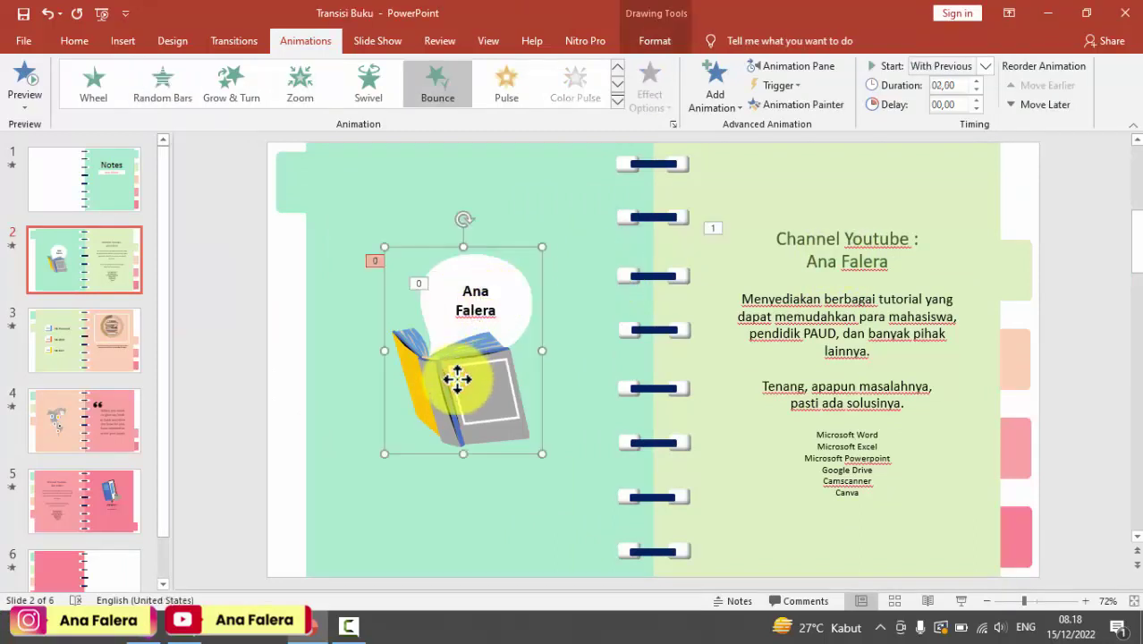
left_click(109, 357)
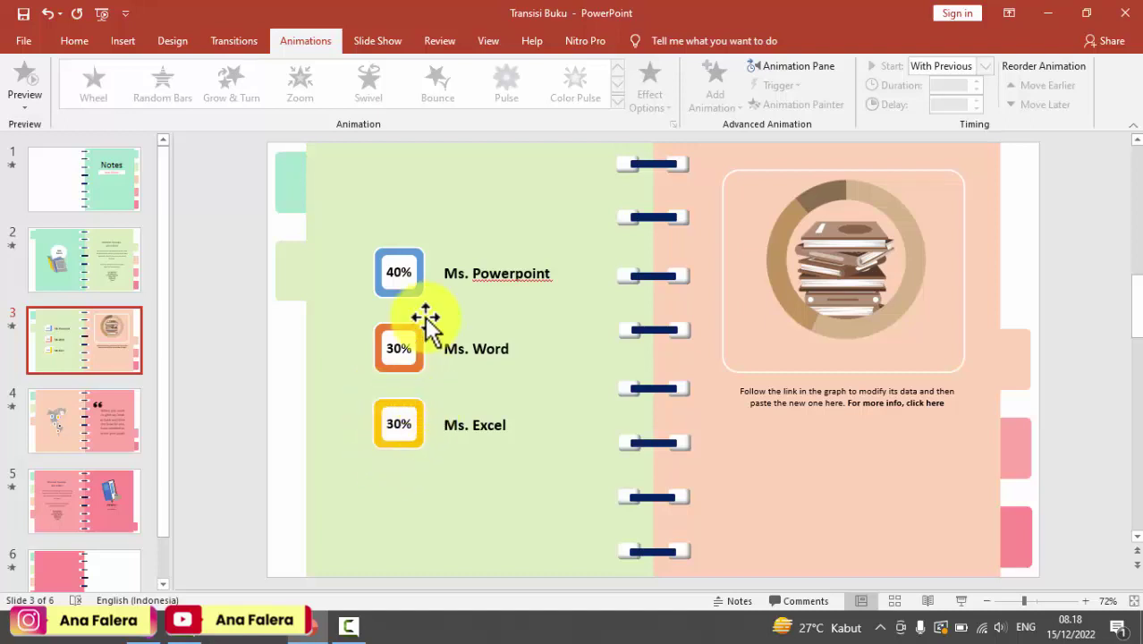
- Give the three percentage boxes and their three labels a Float In entrance starting With Previous
left_click(349, 582)
left_click(345, 584)
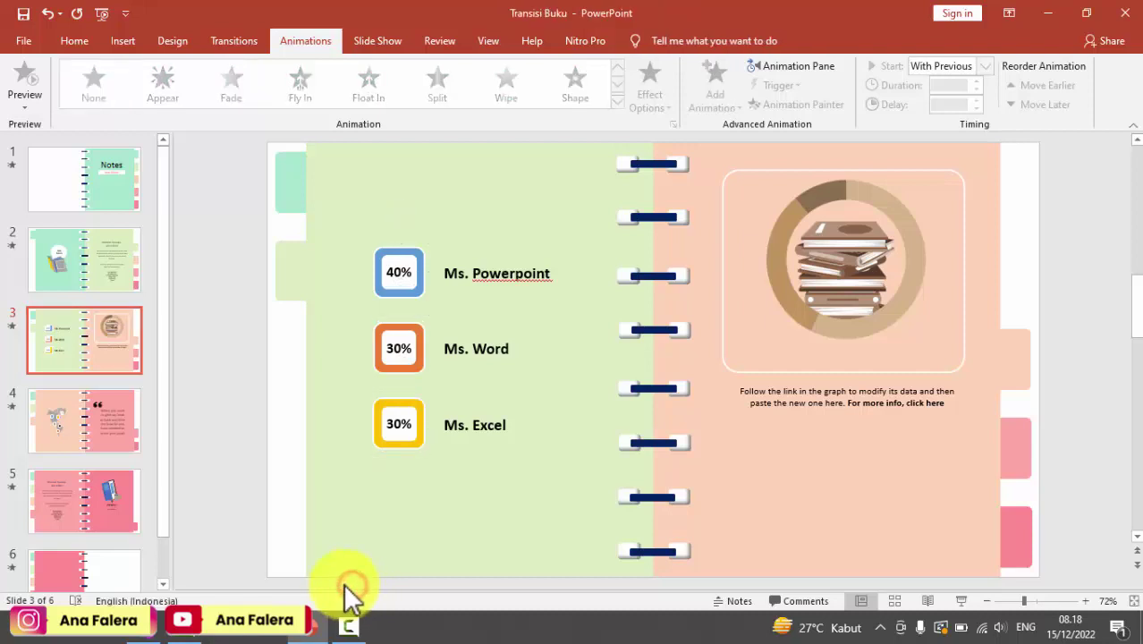
left_click_drag(545, 422, 615, 223)
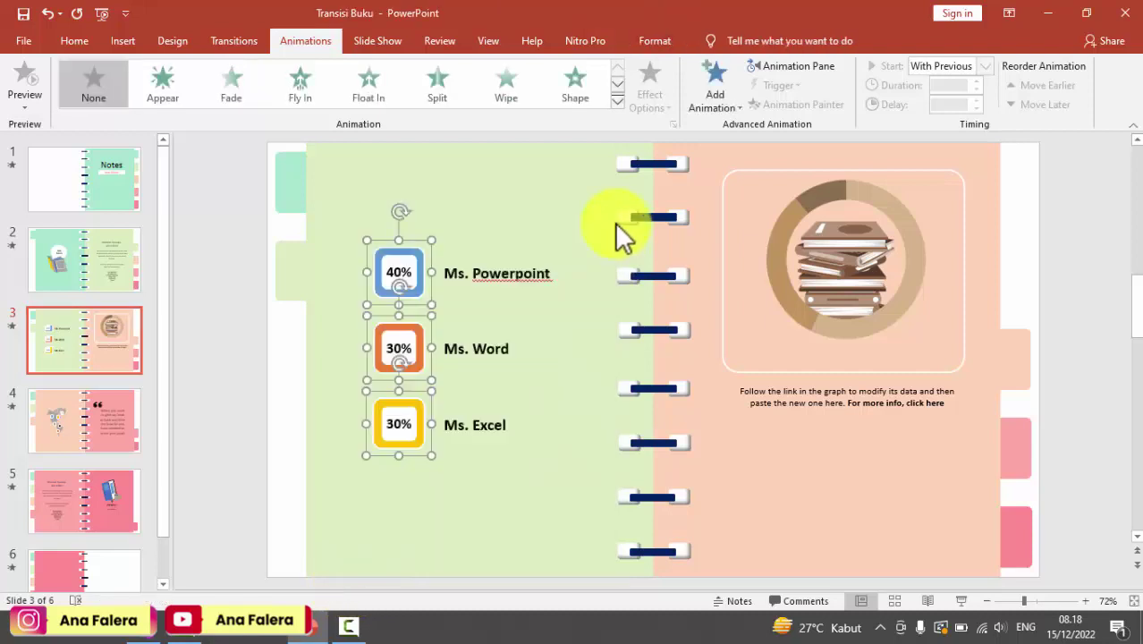
left_click(502, 276, "shift")
left_click(467, 351, "shift")
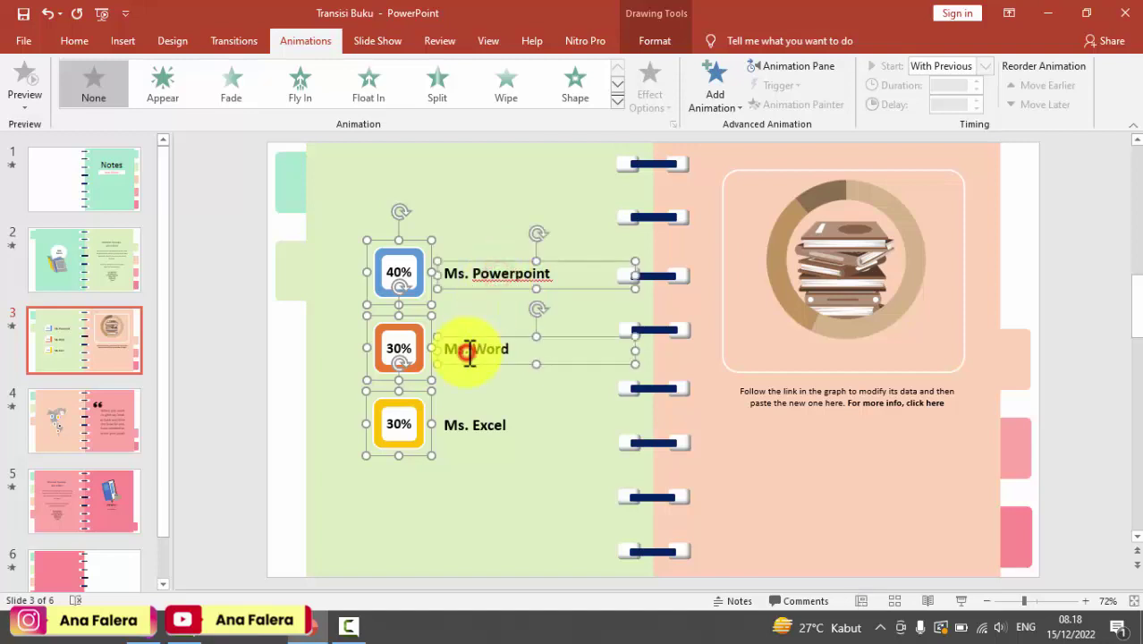
left_click(466, 426, "shift")
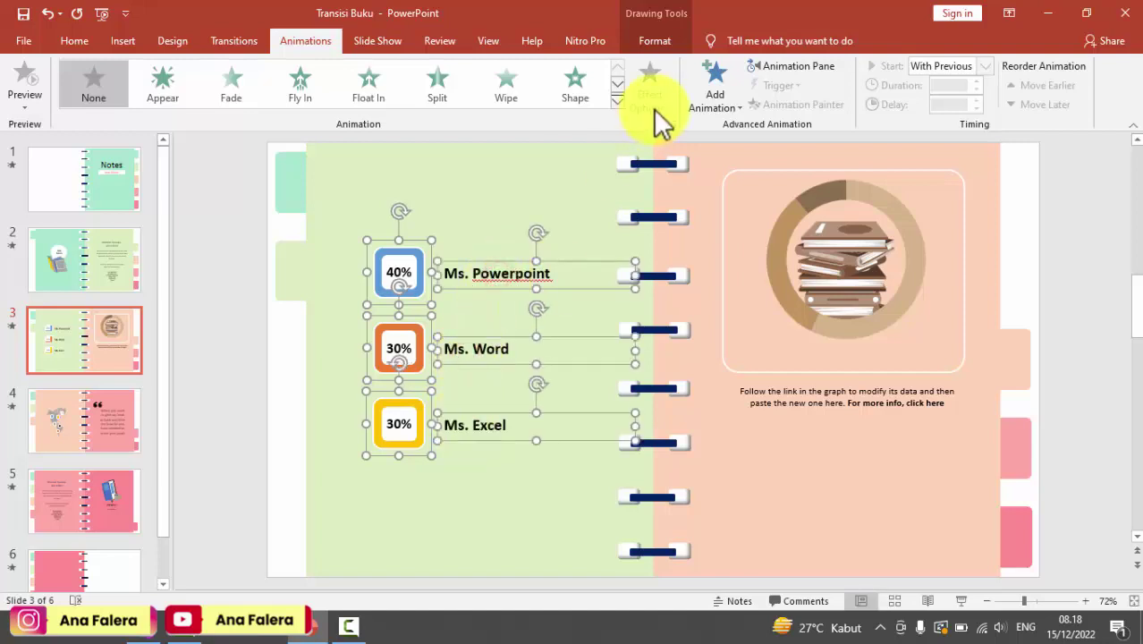
left_click(618, 101)
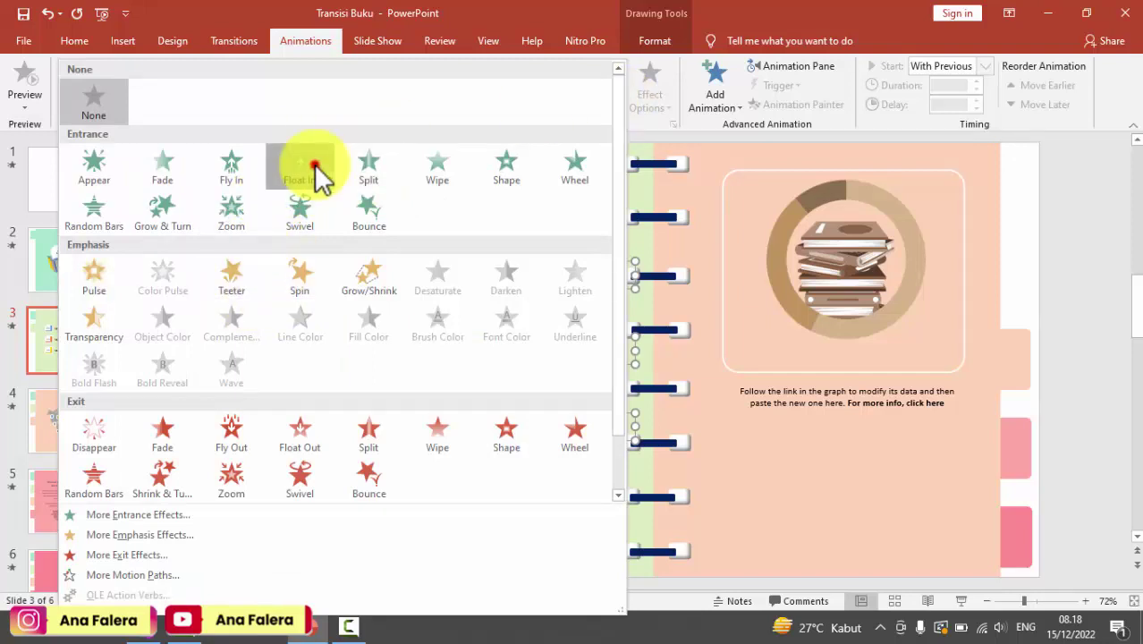
left_click(314, 166)
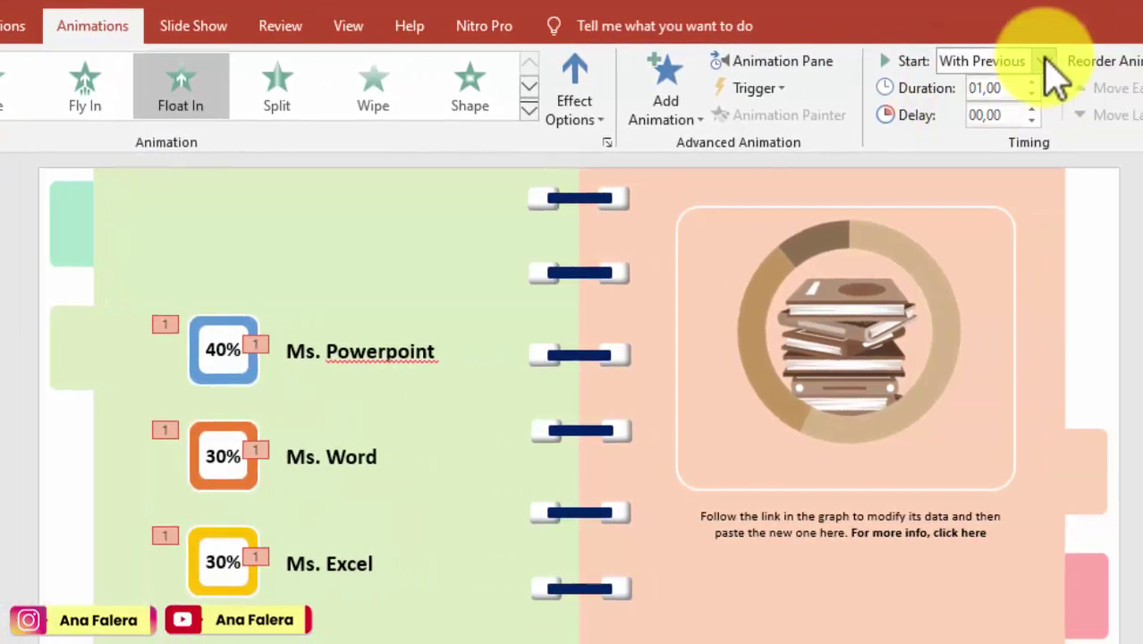
left_click(1013, 59)
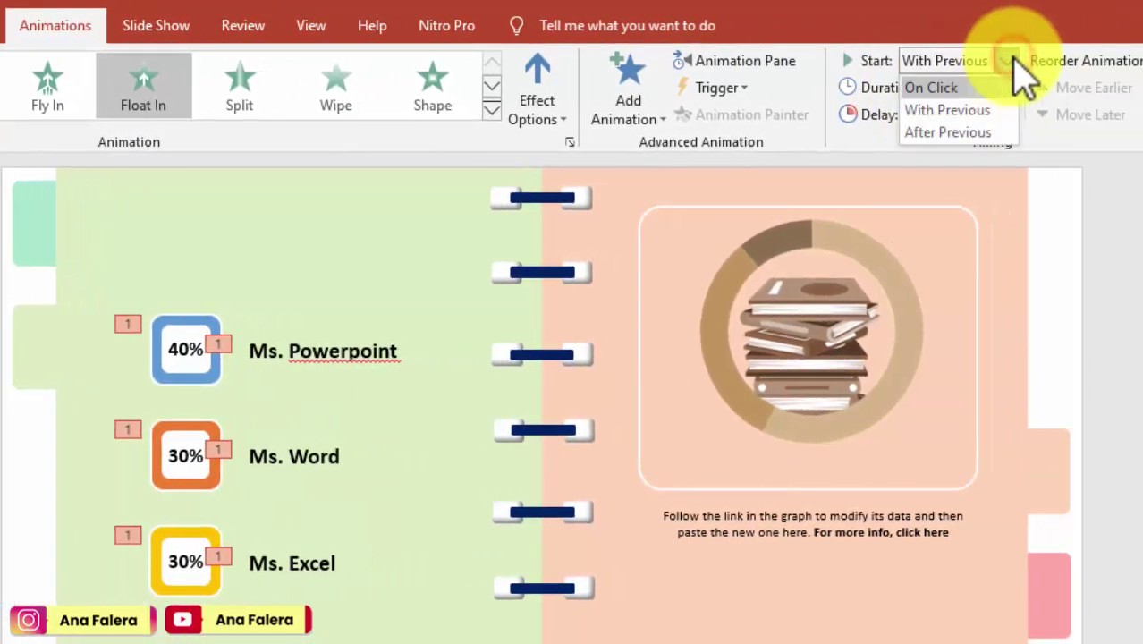
left_click(963, 110)
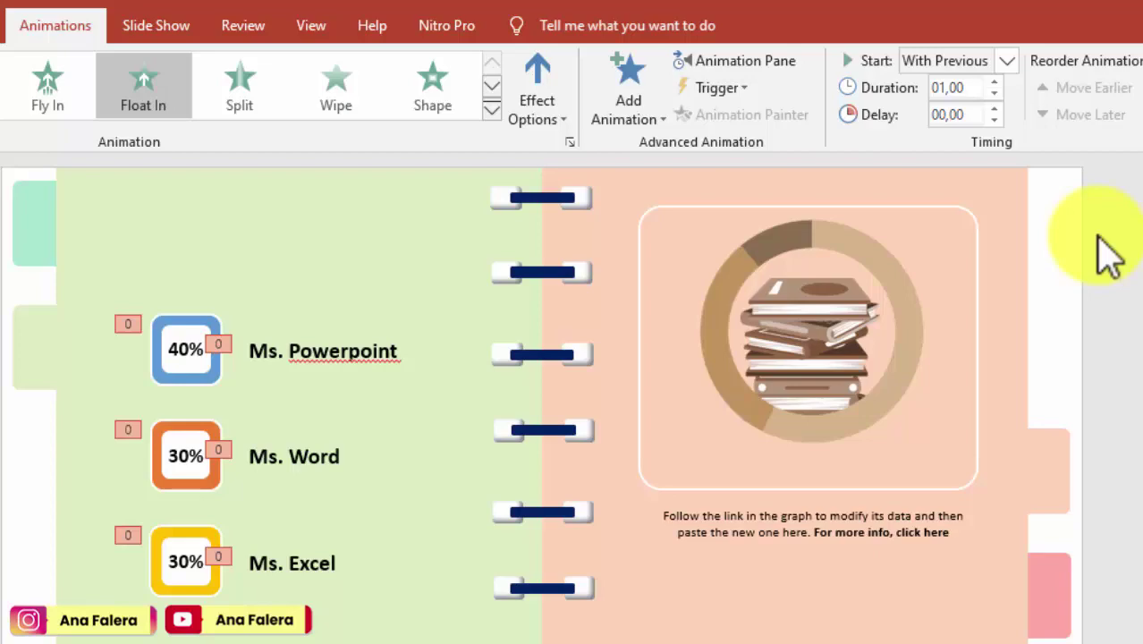
- In the Animation Pane, set the last Float In entry's text to animate by word
left_click(491, 110)
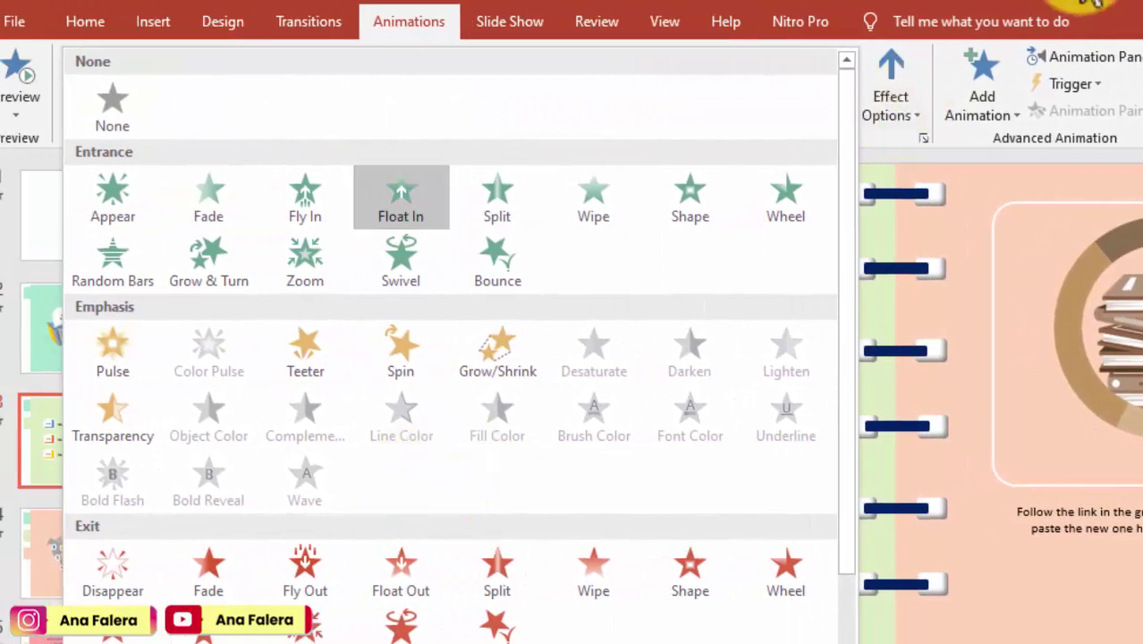
key("Escape")
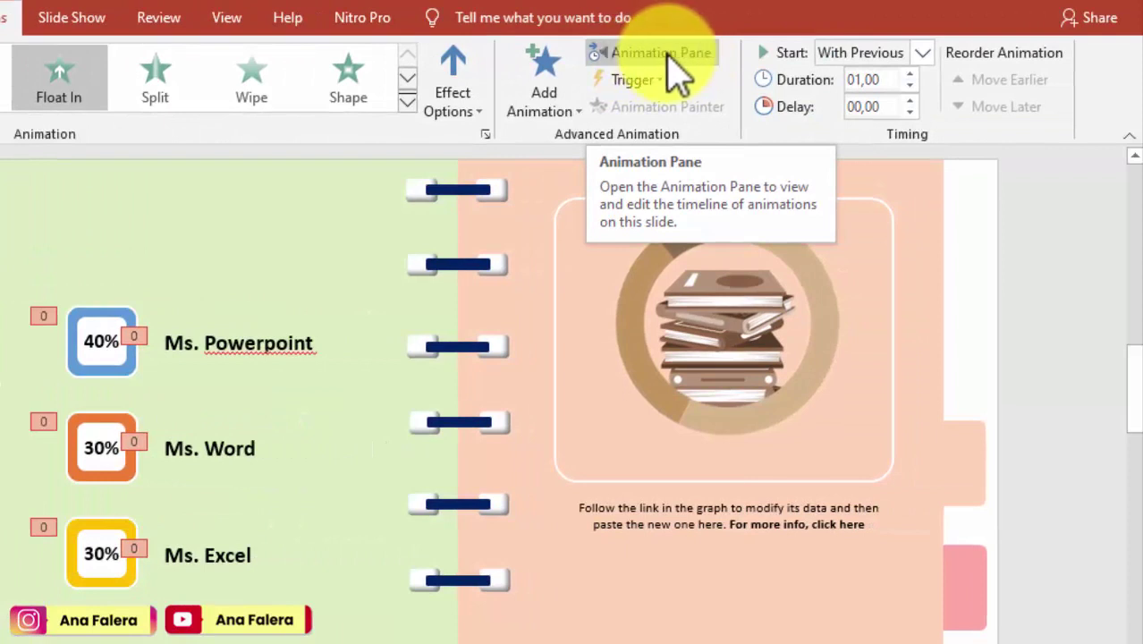
left_click(670, 56)
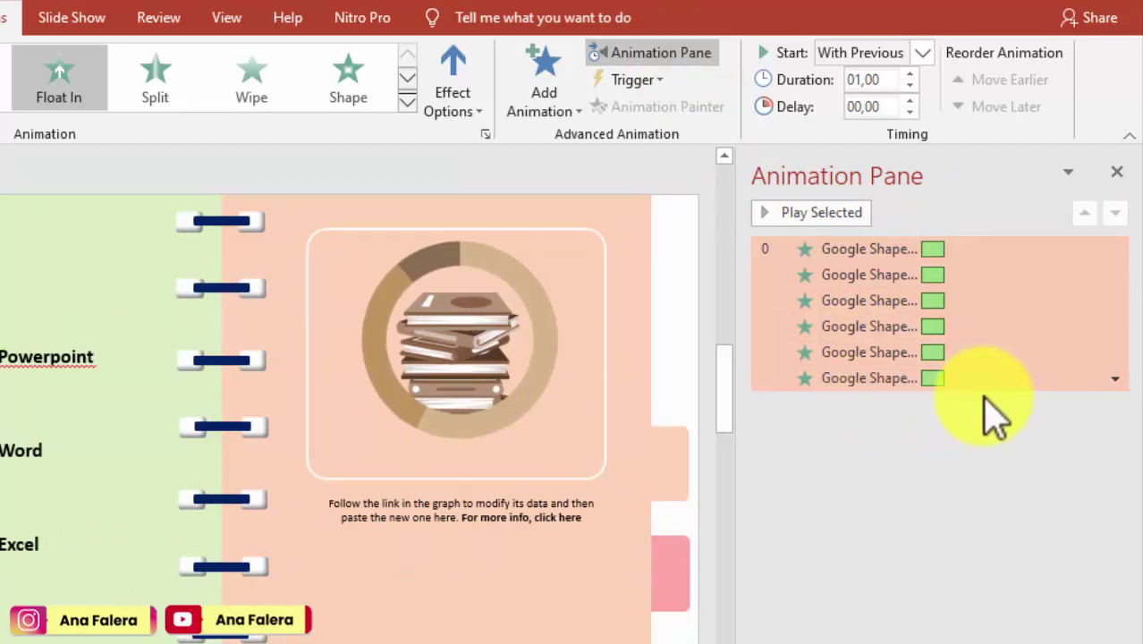
left_click(1114, 380)
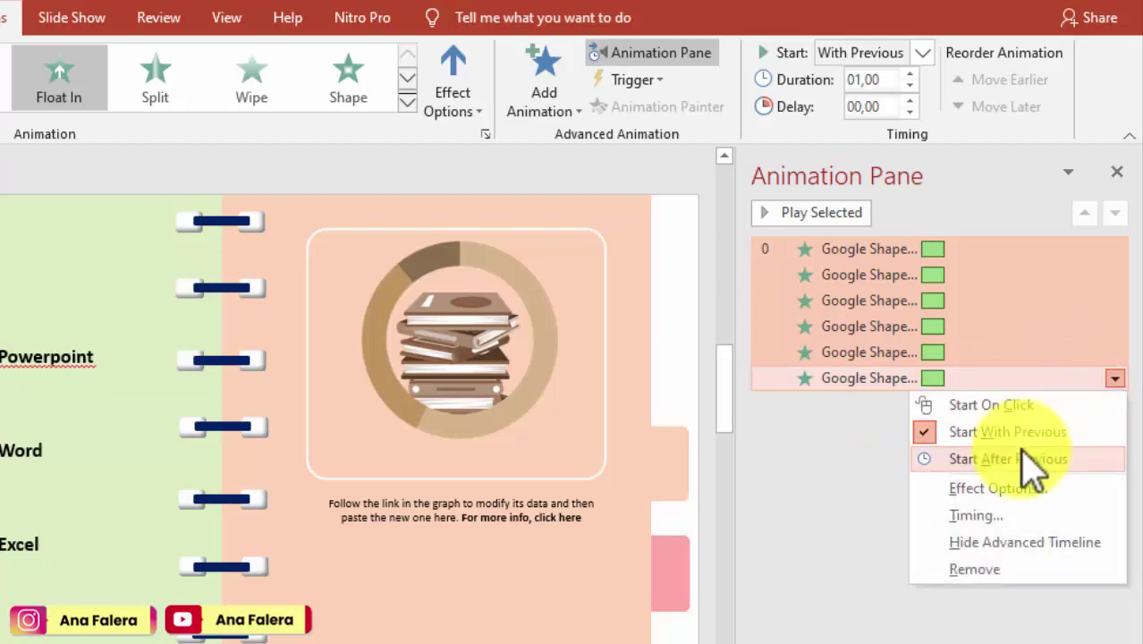
left_click(977, 489)
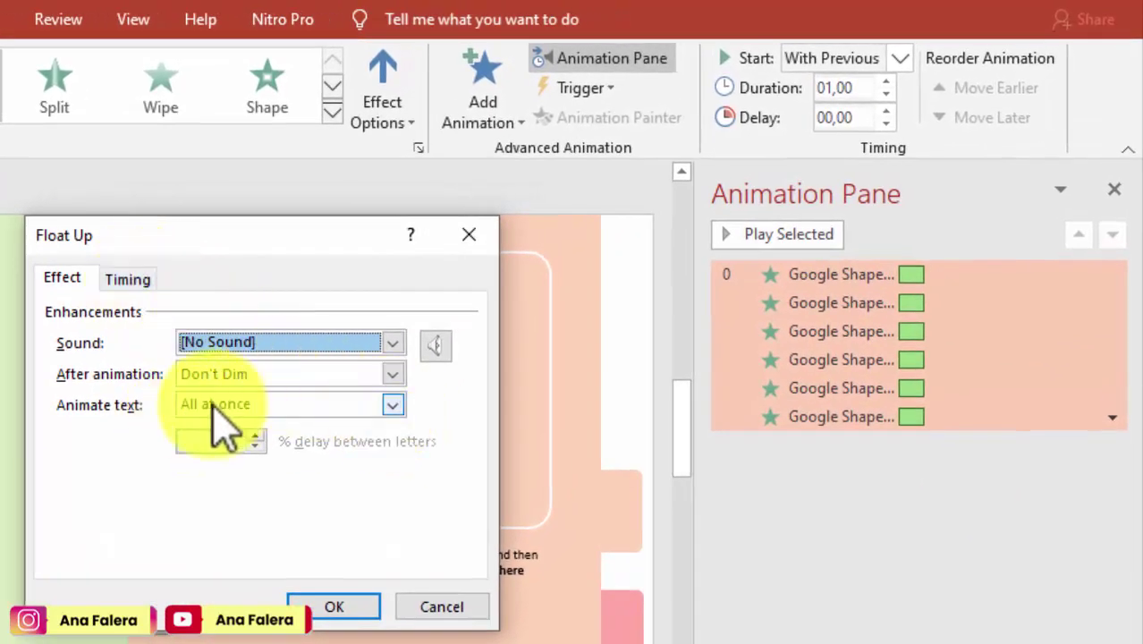
left_click(392, 406)
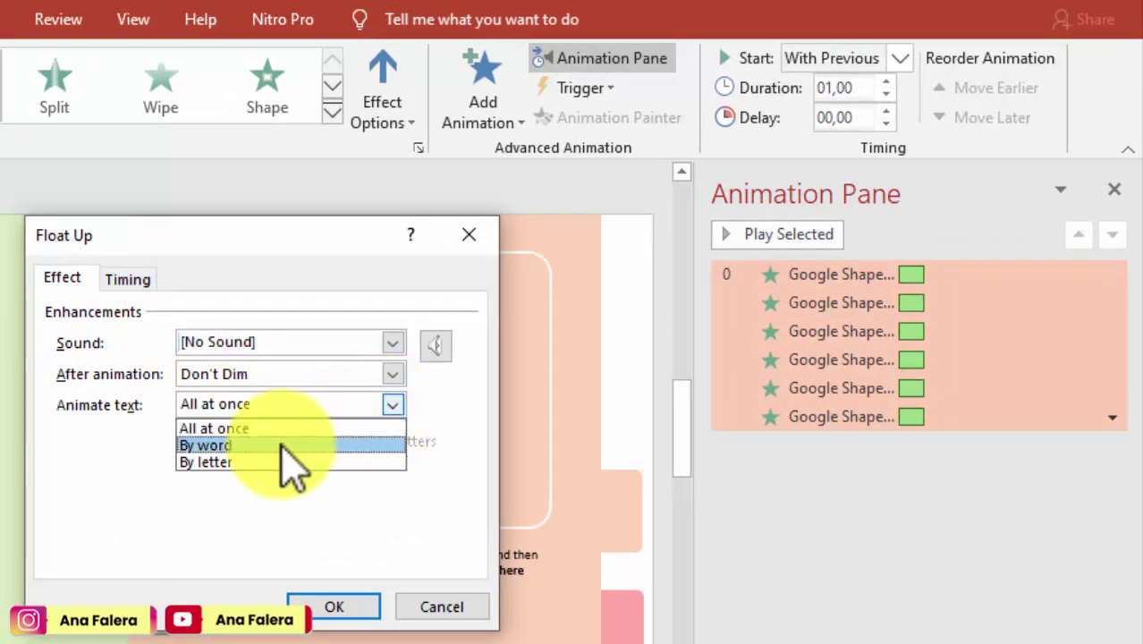
left_click(281, 445)
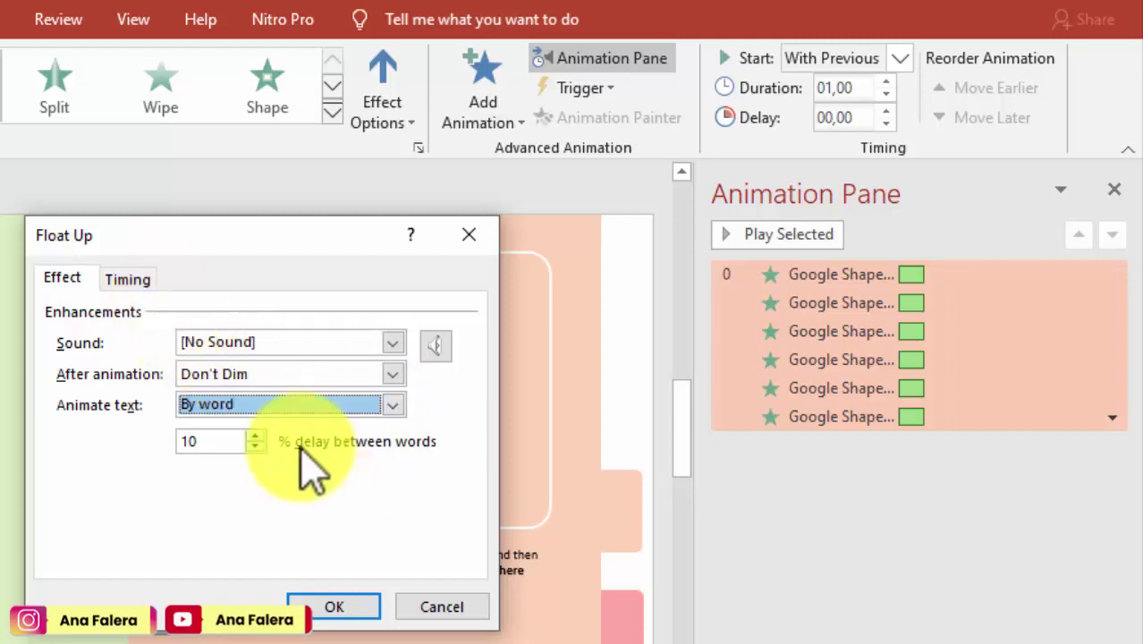
left_click(136, 278)
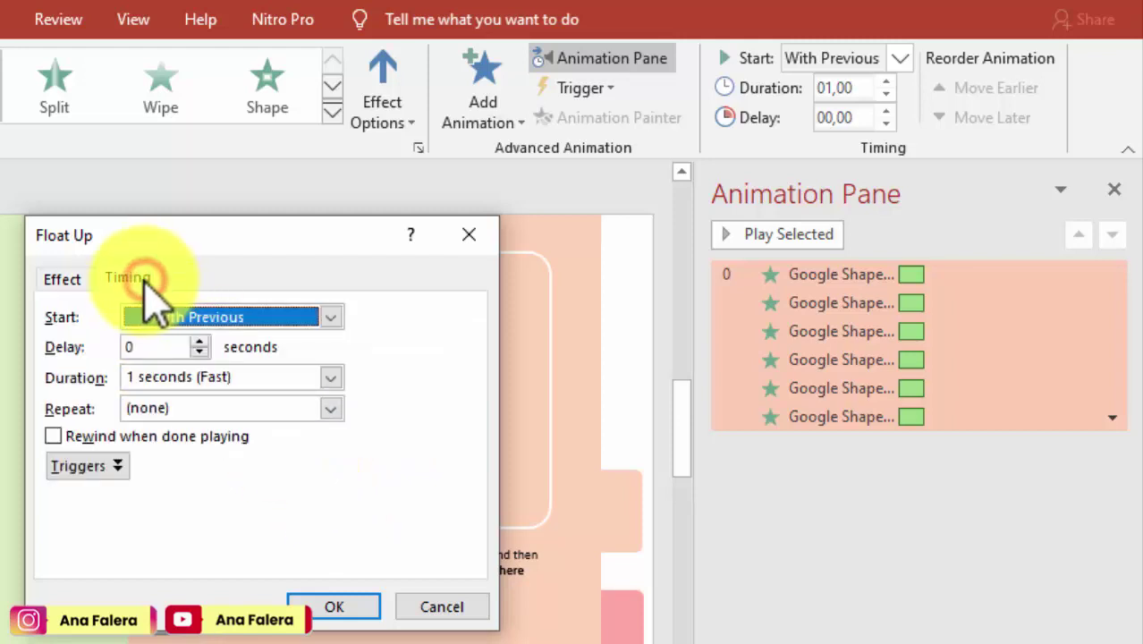
left_click(71, 279)
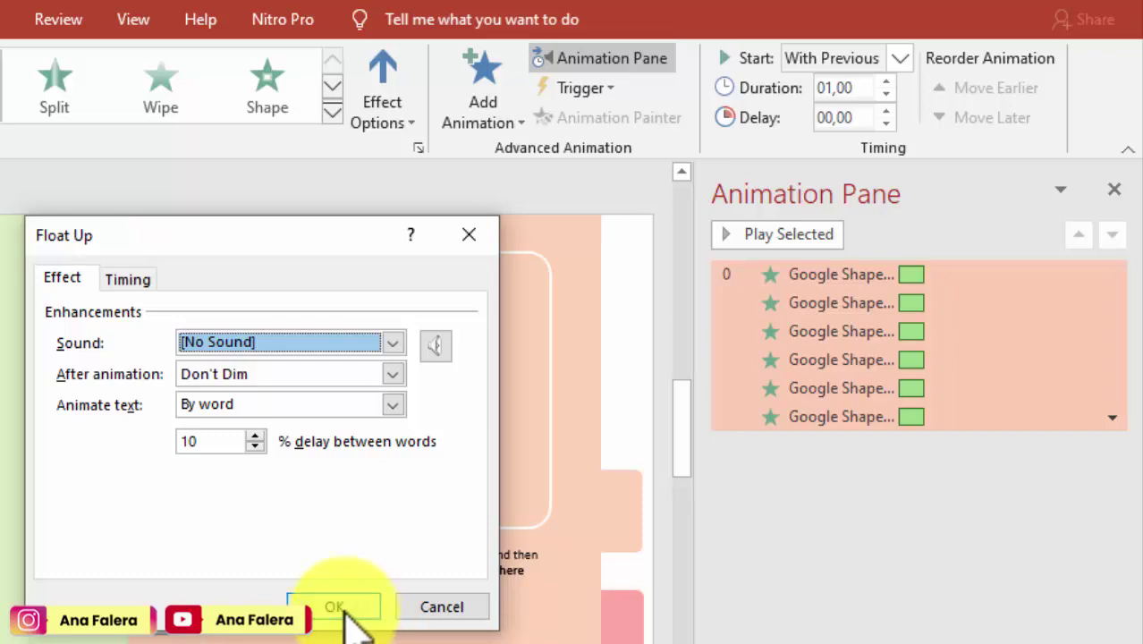
left_click(346, 605)
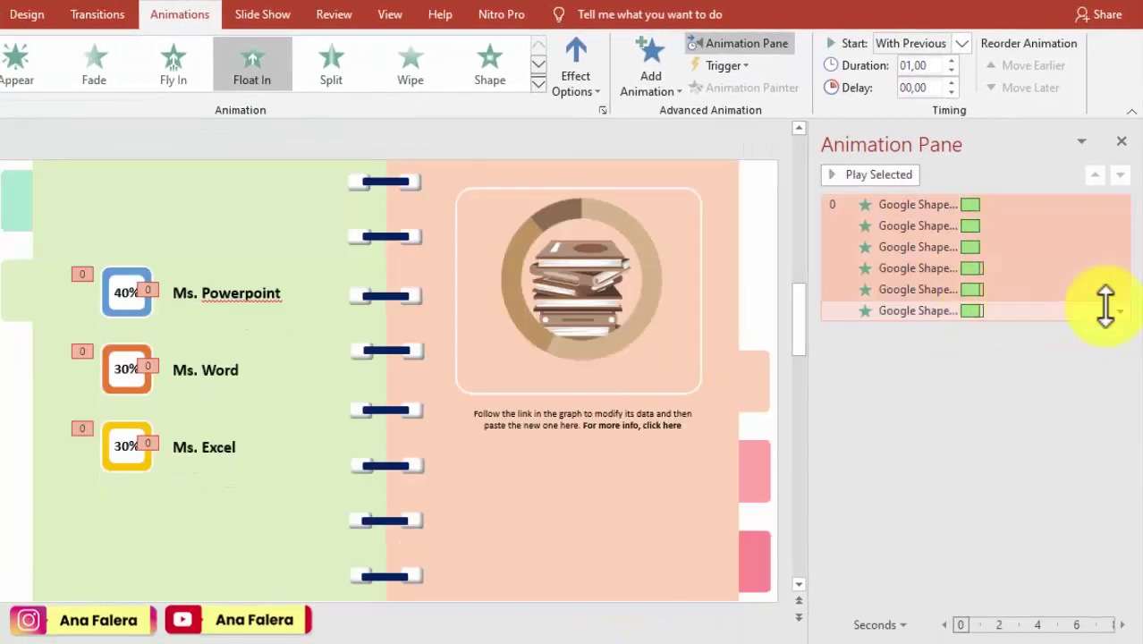
- Change the labels' Float In text animation to By letter instead
left_click(1120, 310)
left_click(1030, 409)
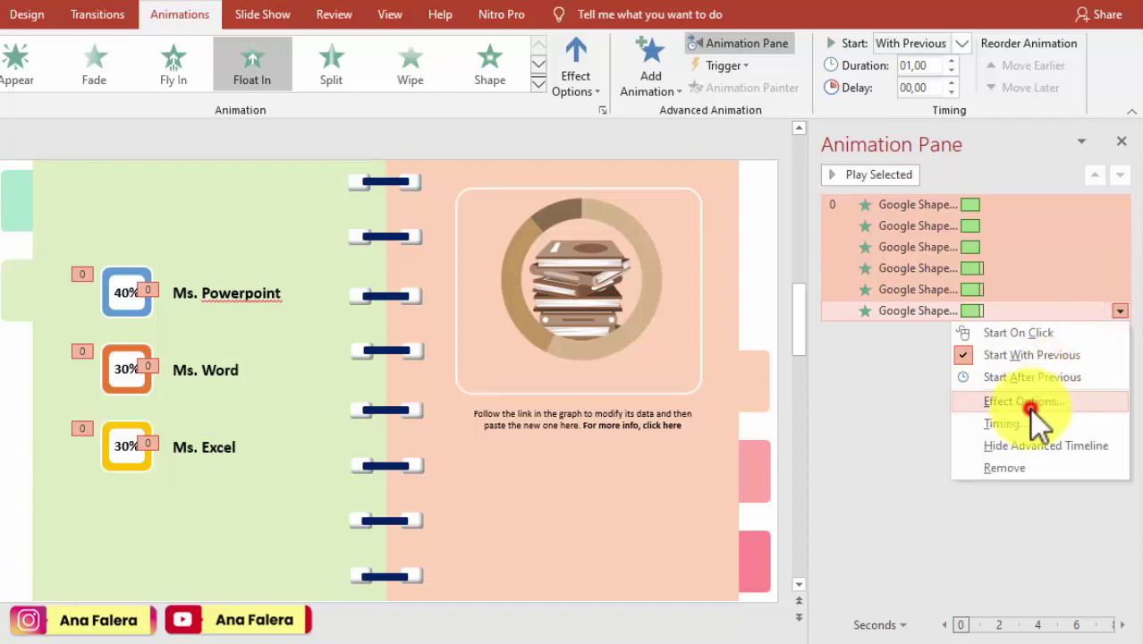
left_click(583, 303)
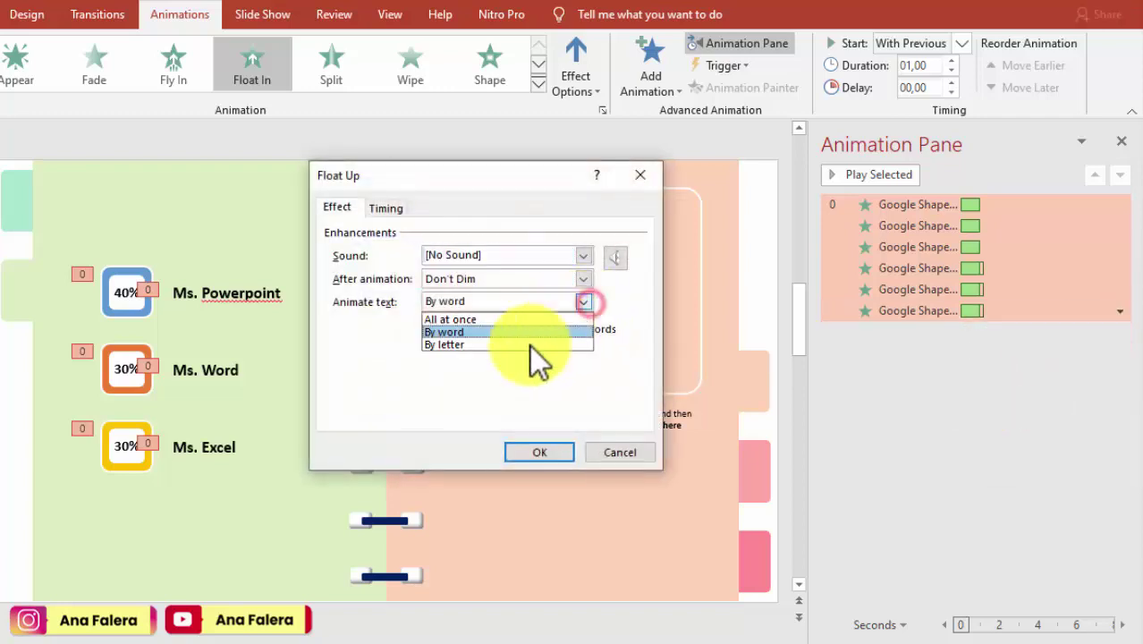
left_click(514, 345)
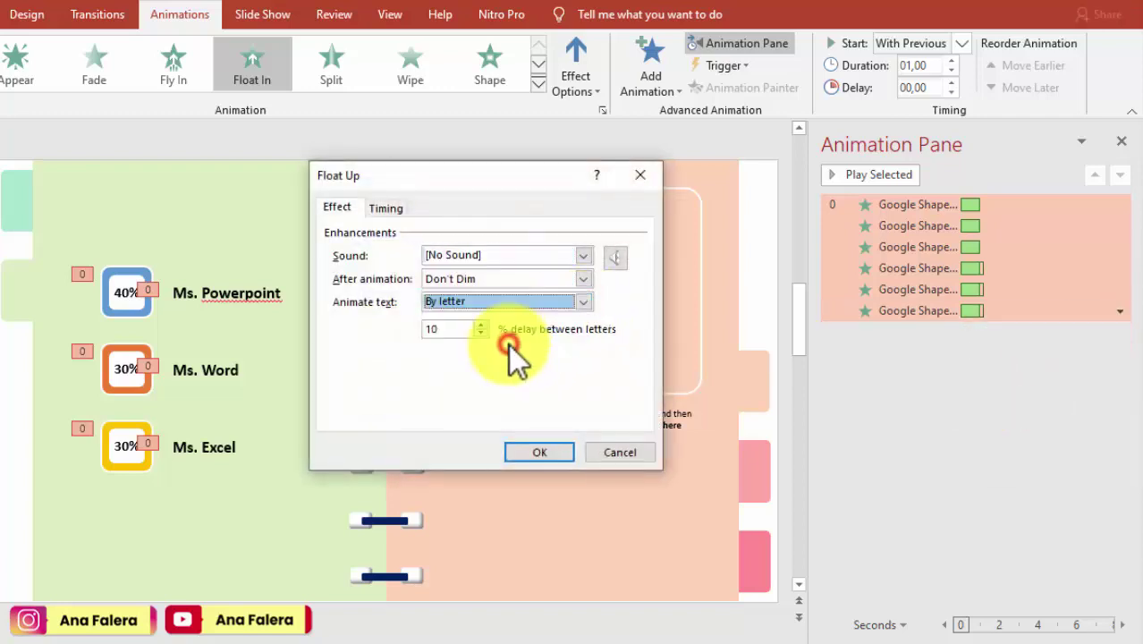
left_click(535, 461)
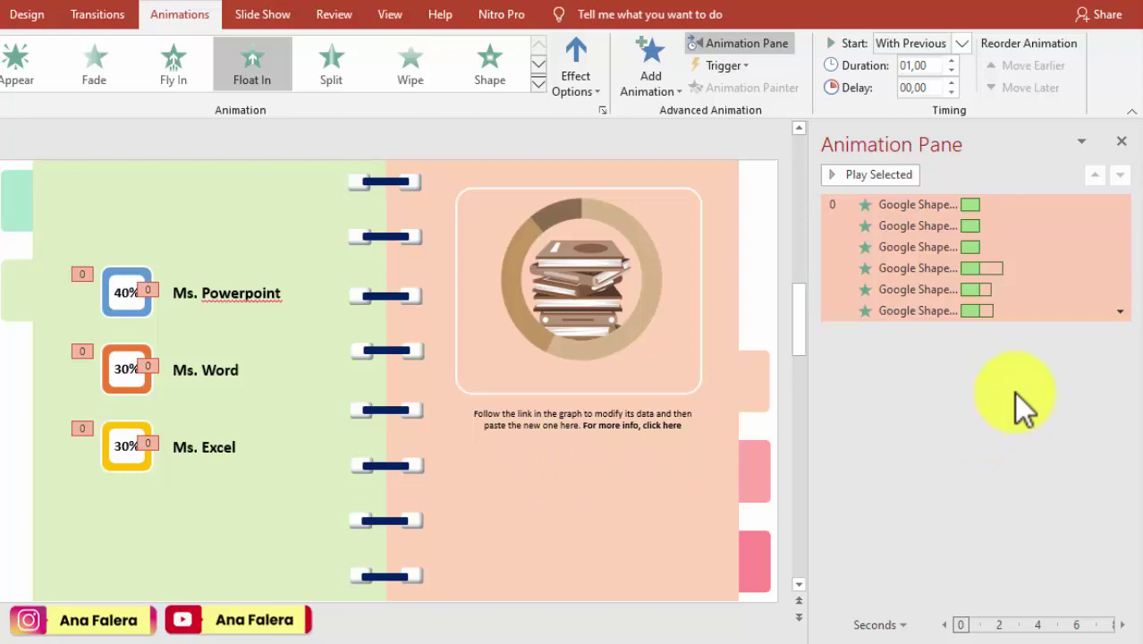
left_click(561, 276)
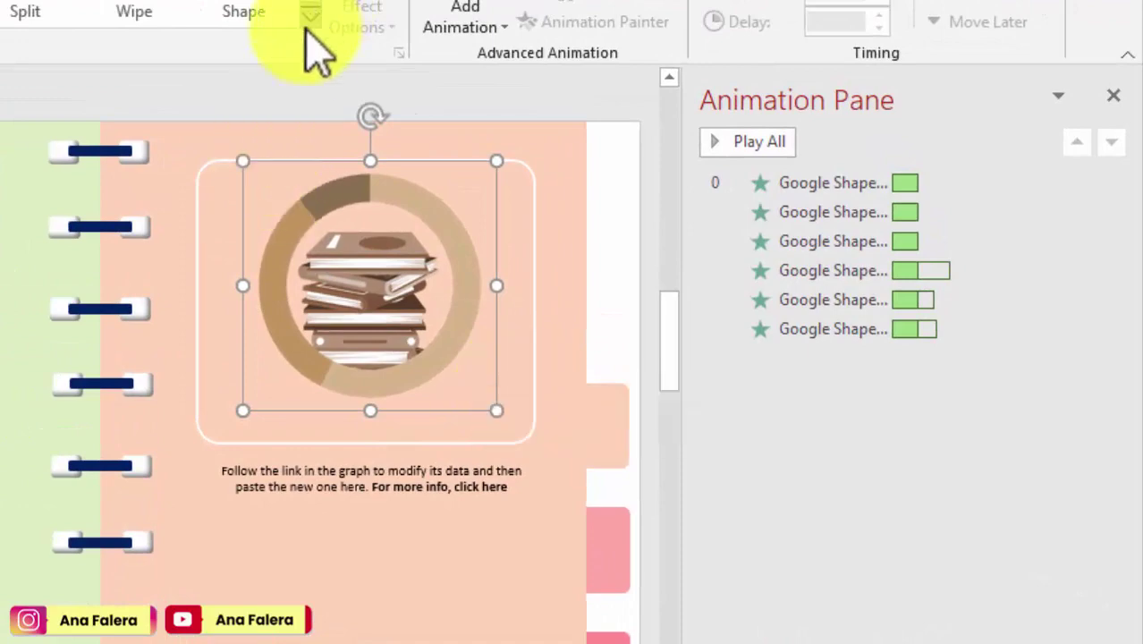
- Apply the Grow & Turn entrance to the book-stack picture, starting After Previous
left_click(309, 18)
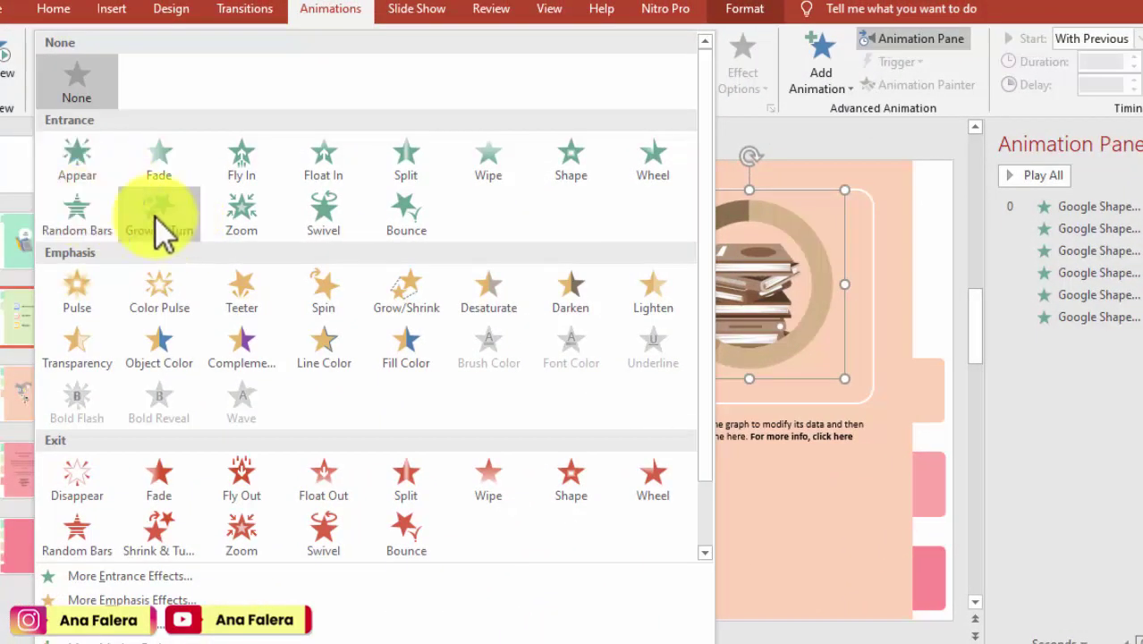
left_click(155, 216)
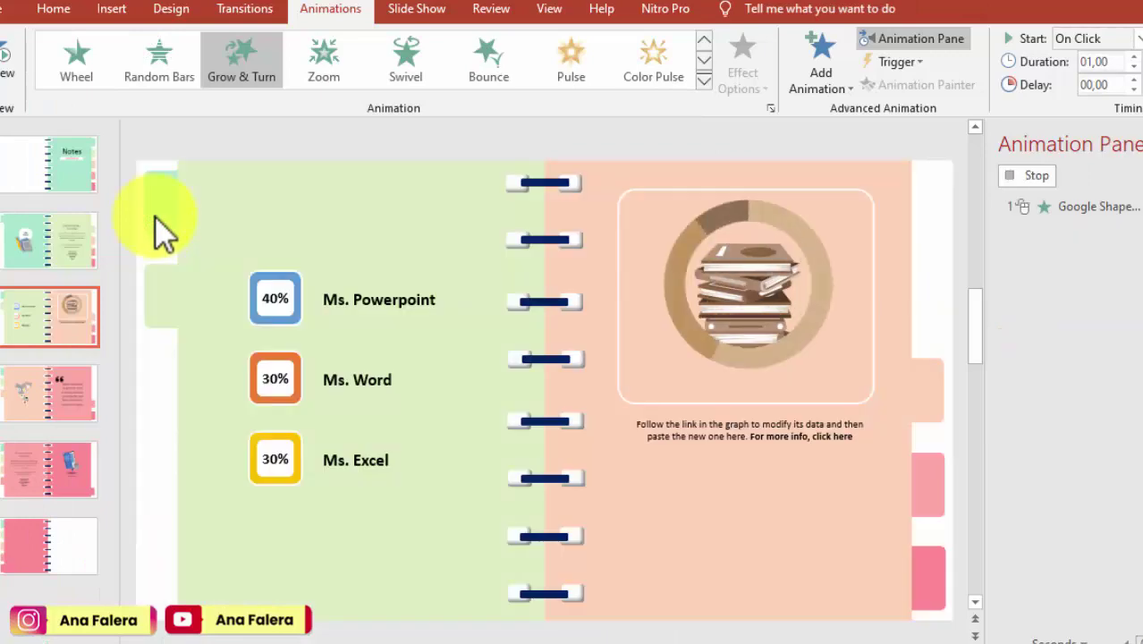
left_click_drag(1108, 339, 1110, 330)
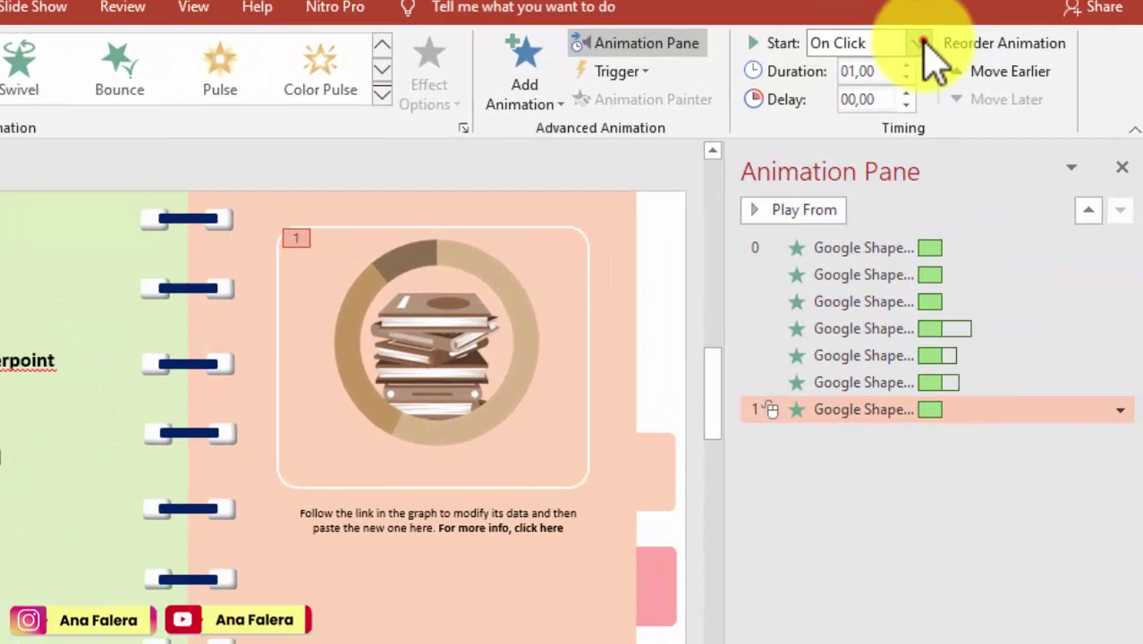
left_click(1142, 37)
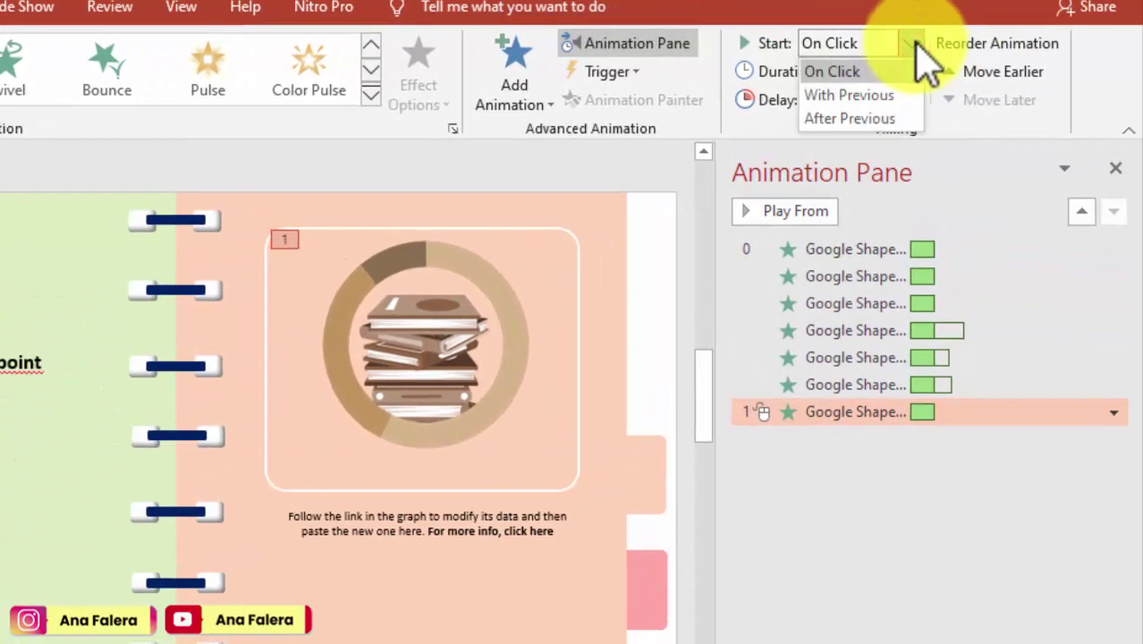
left_click(859, 118)
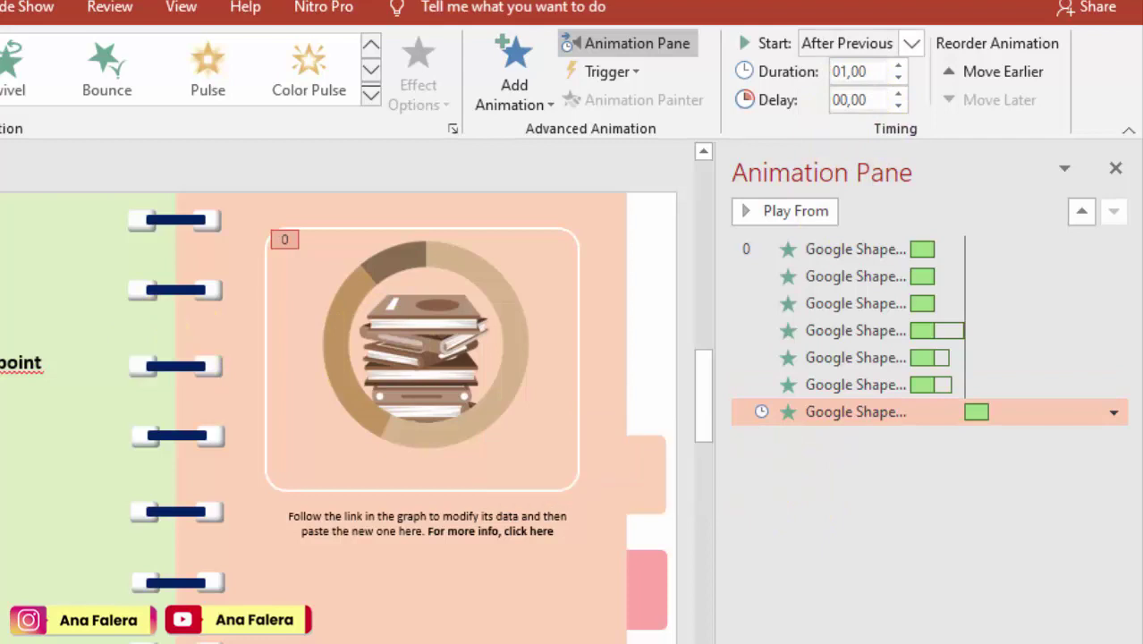
- Set the Grow & Turn timing to repeat until end of slide with a 2-second duration, then preview the slideshow
left_click(1115, 413)
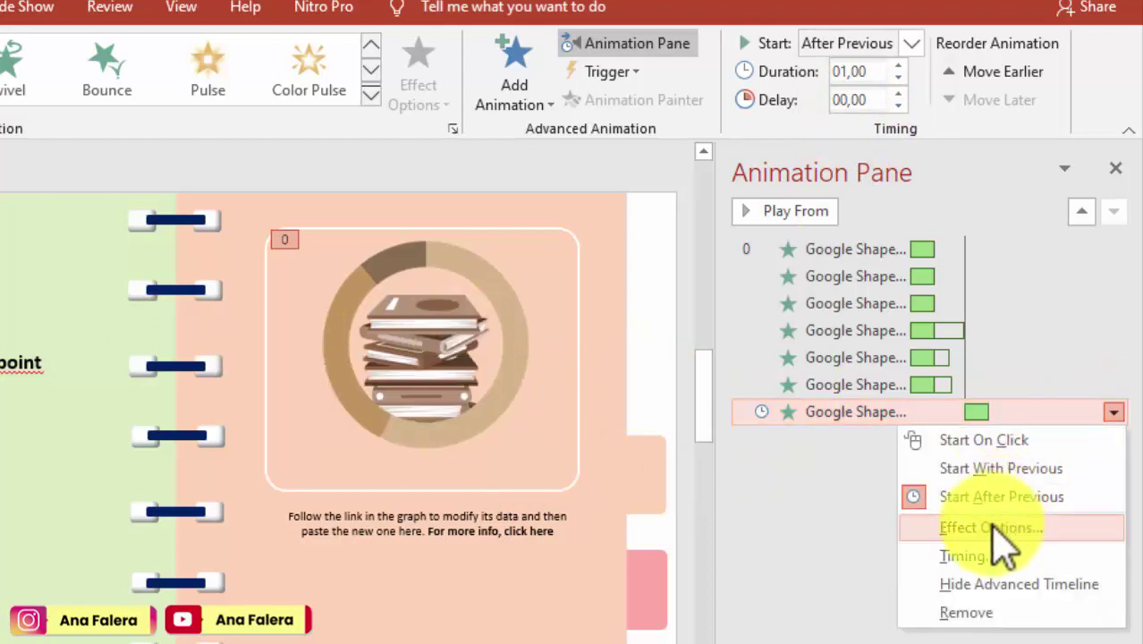
left_click(993, 526)
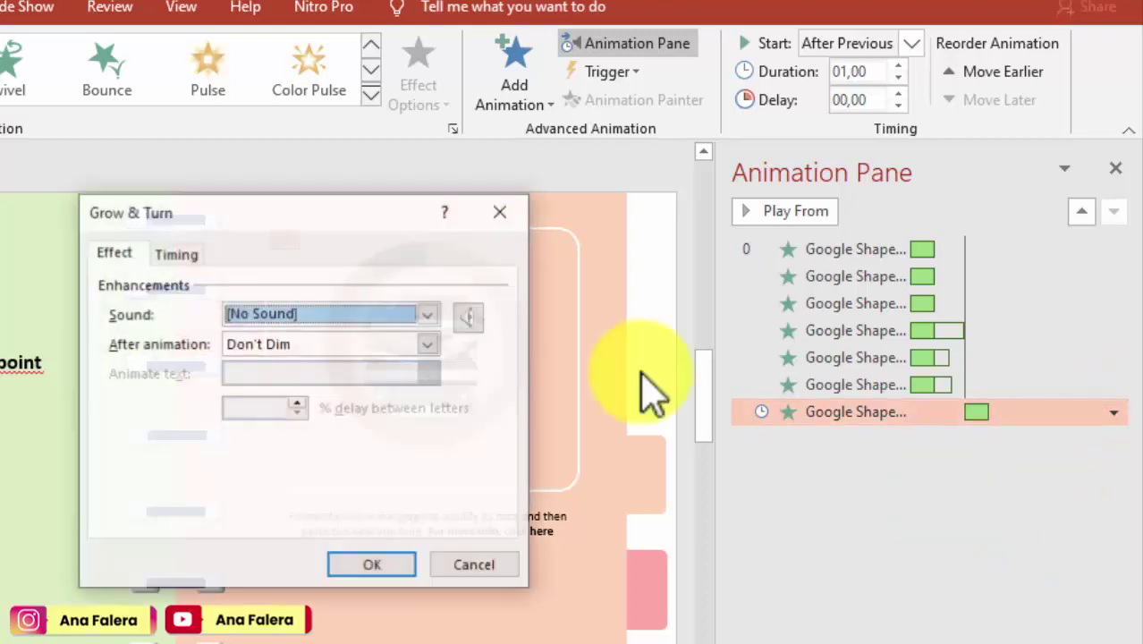
left_click(176, 254)
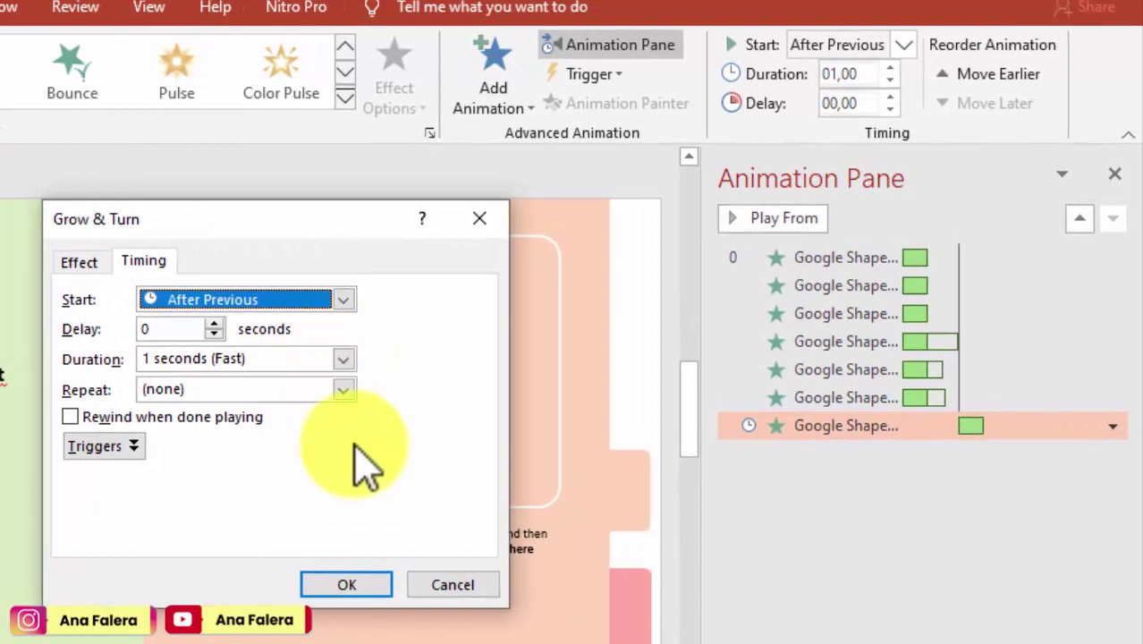
left_click(346, 389)
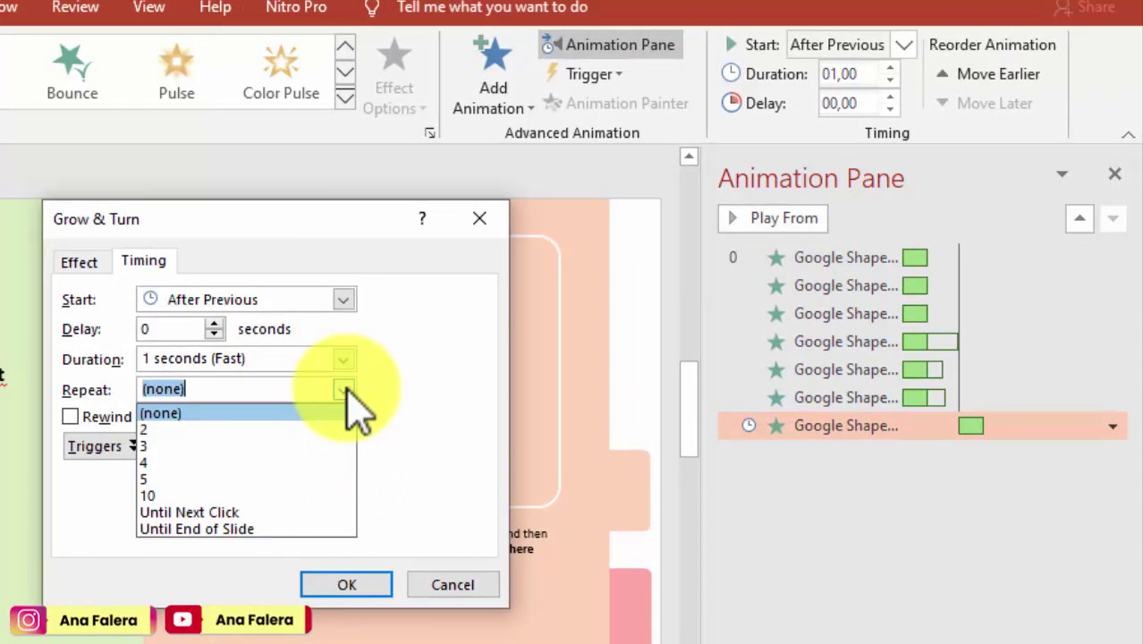
left_click(176, 529)
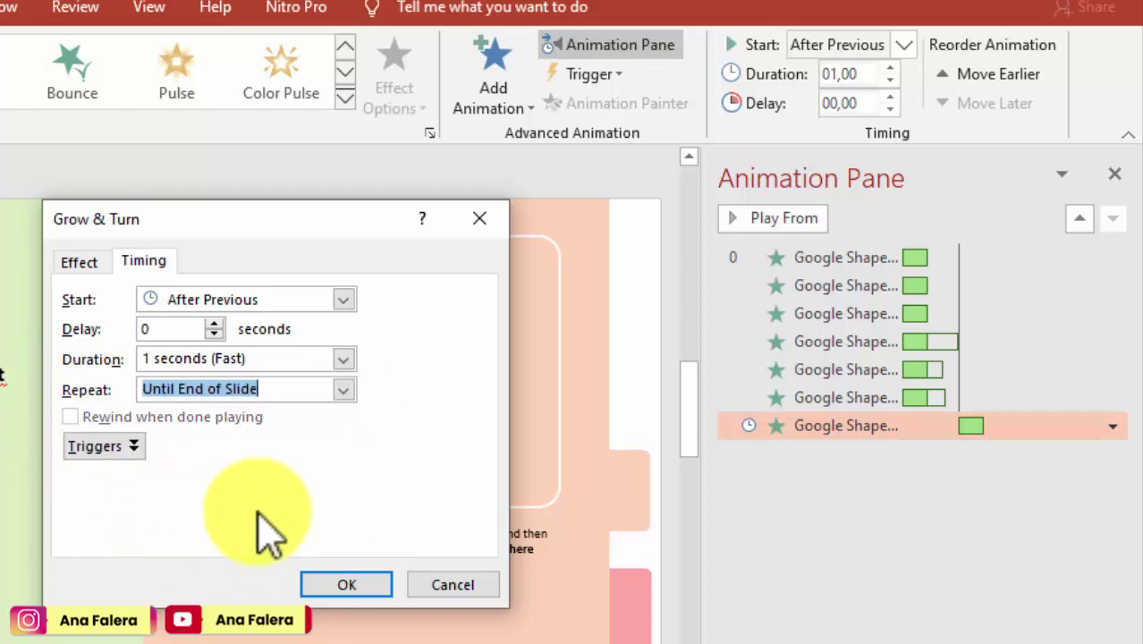
left_click(341, 359)
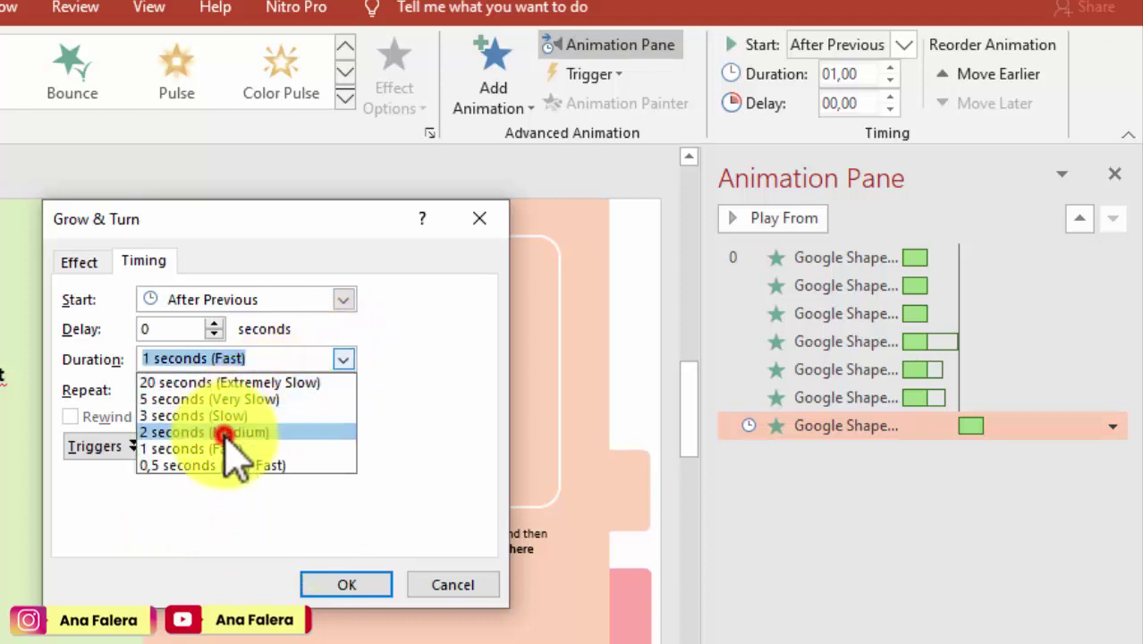
left_click(224, 434)
left_click(328, 586)
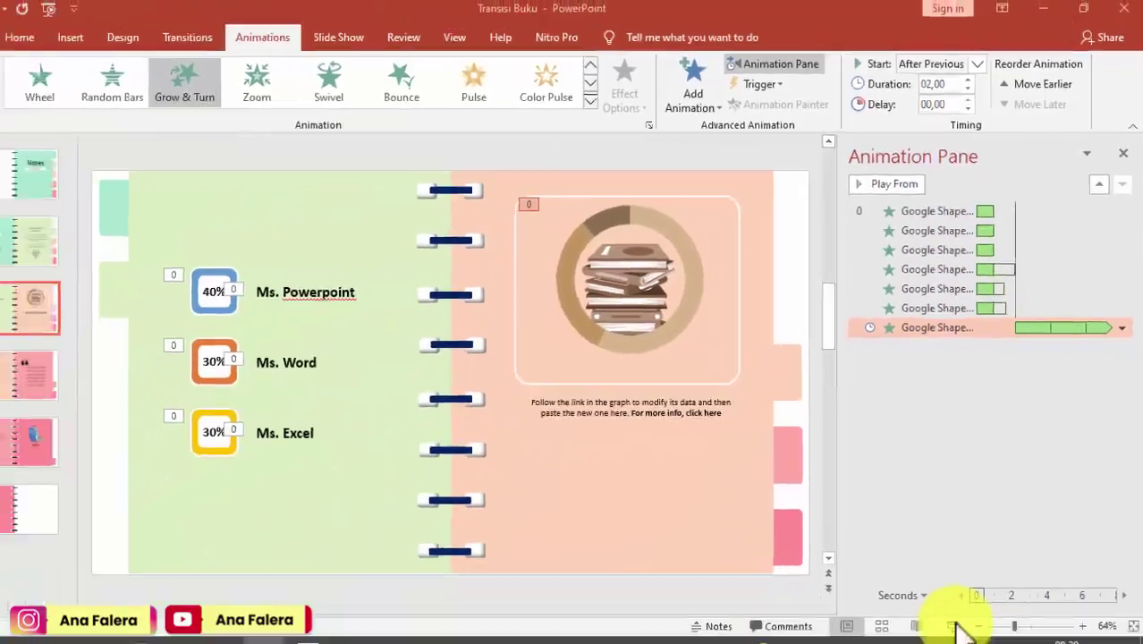
left_click(959, 619)
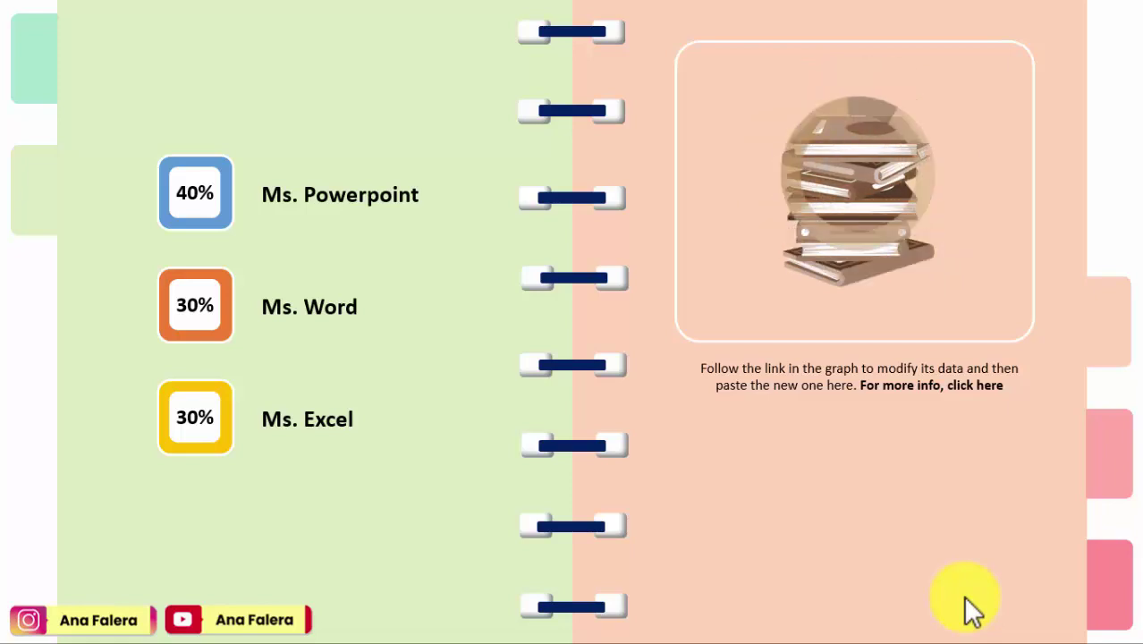
- Exit the slide show with Esc, returning to Normal view on slide 5
key("Escape")
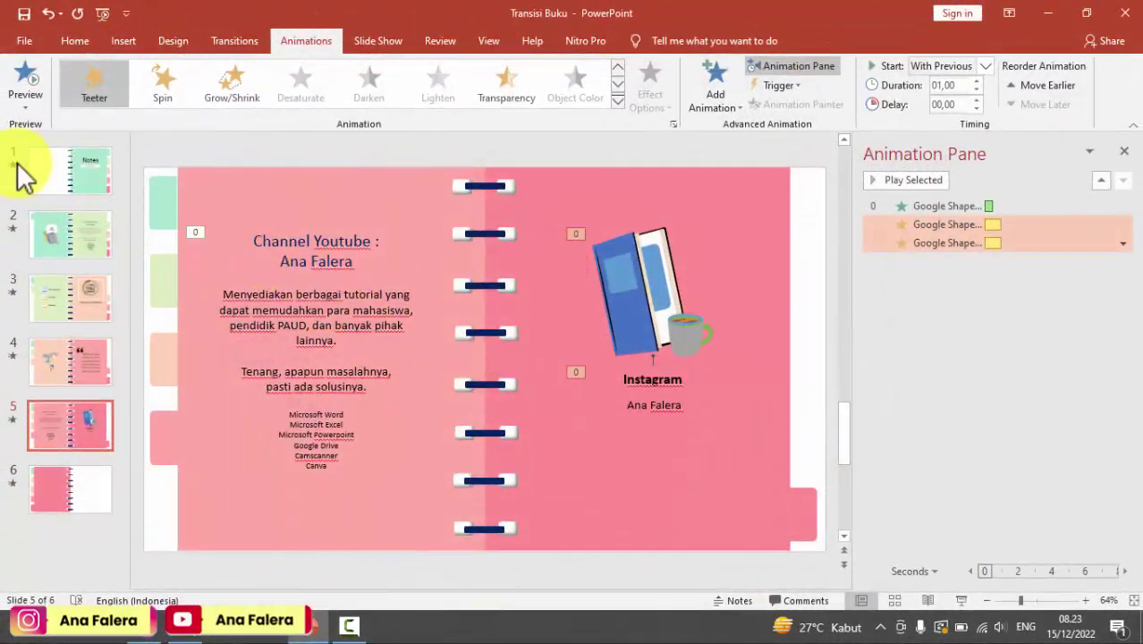
- Run the slide show from the Notes cover through the page-turn transitions, exit, and close the Animation Pane
left_click(52, 169)
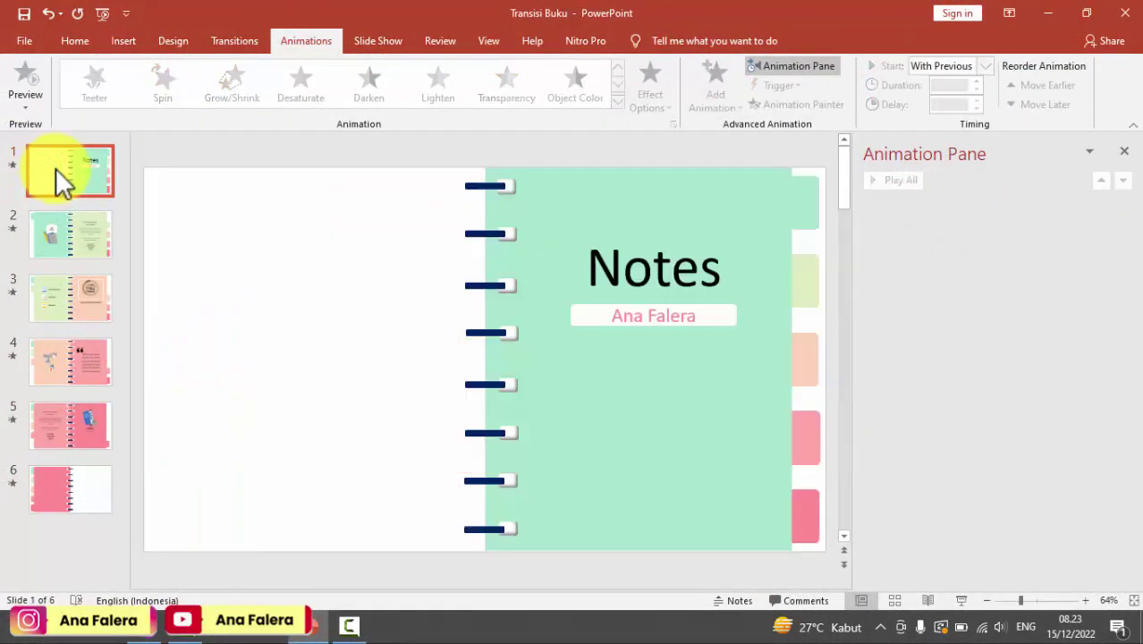
left_click(960, 602)
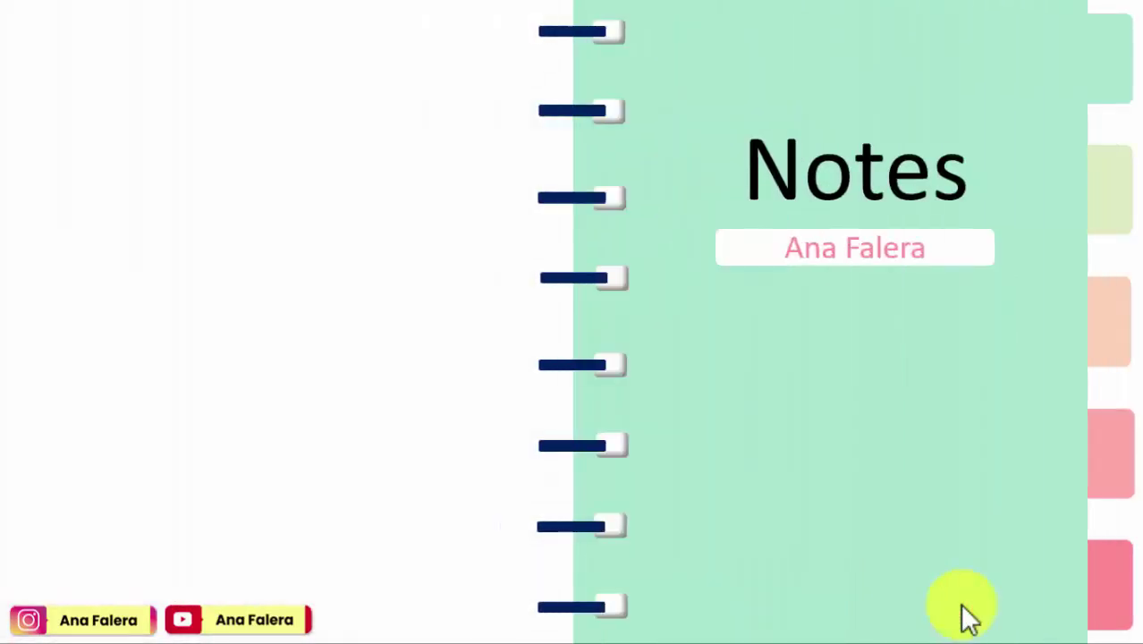
left_click(966, 617)
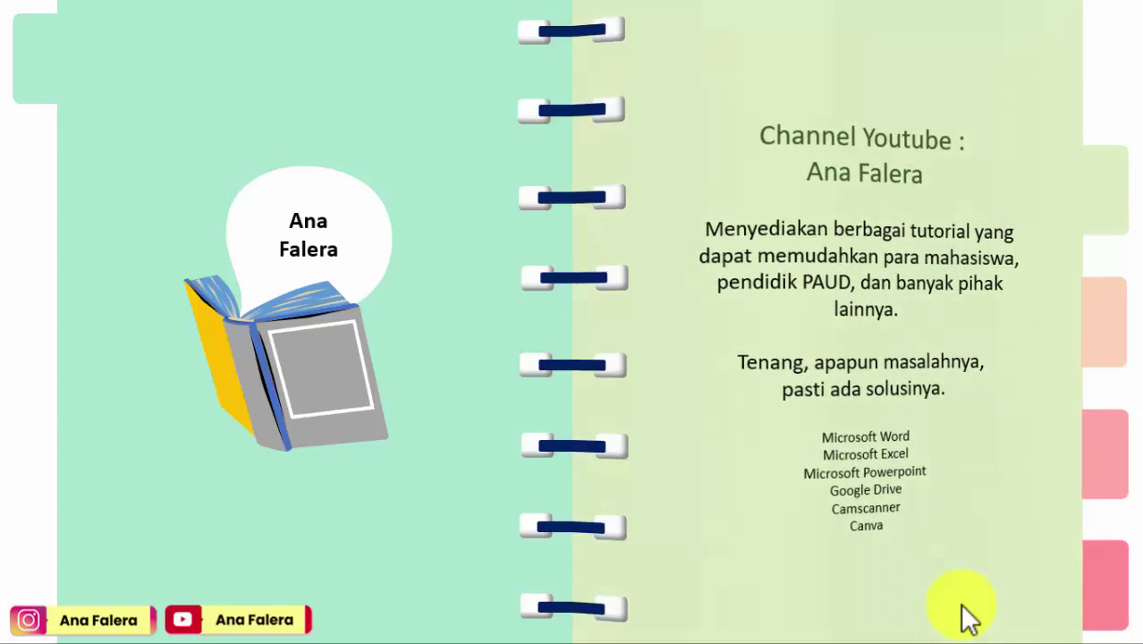
left_click(967, 618)
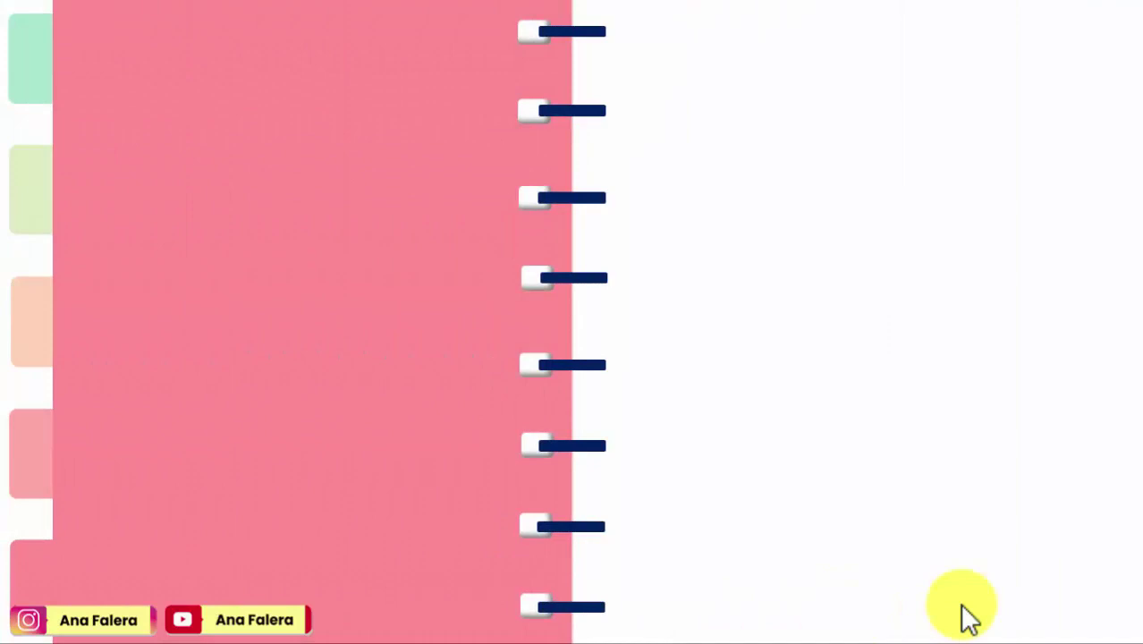
key("Escape")
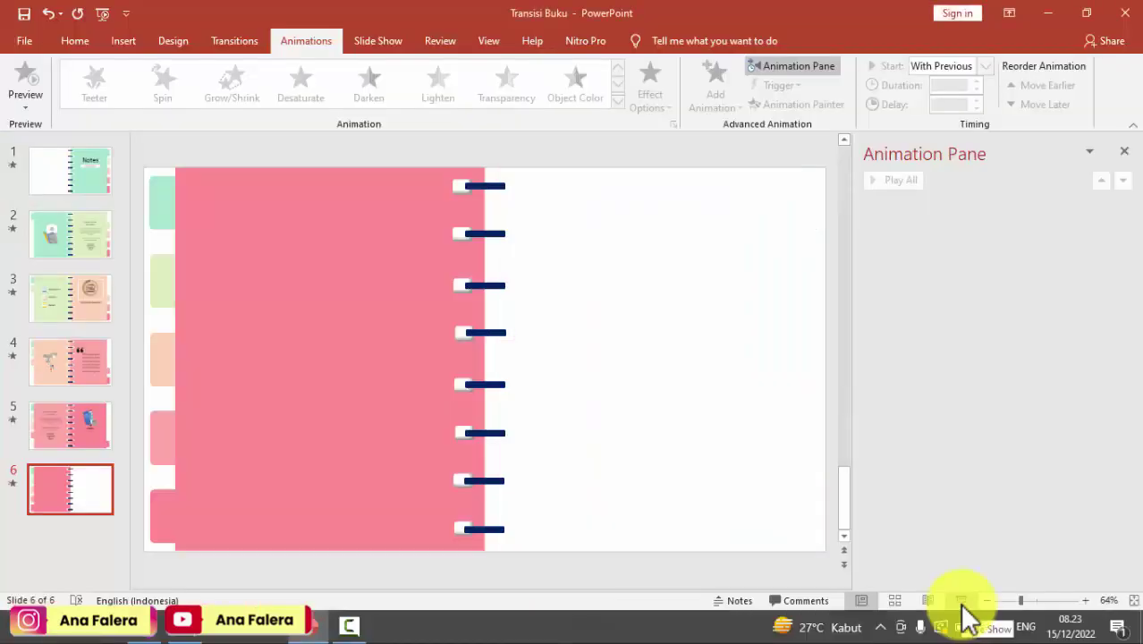
left_click(1124, 147)
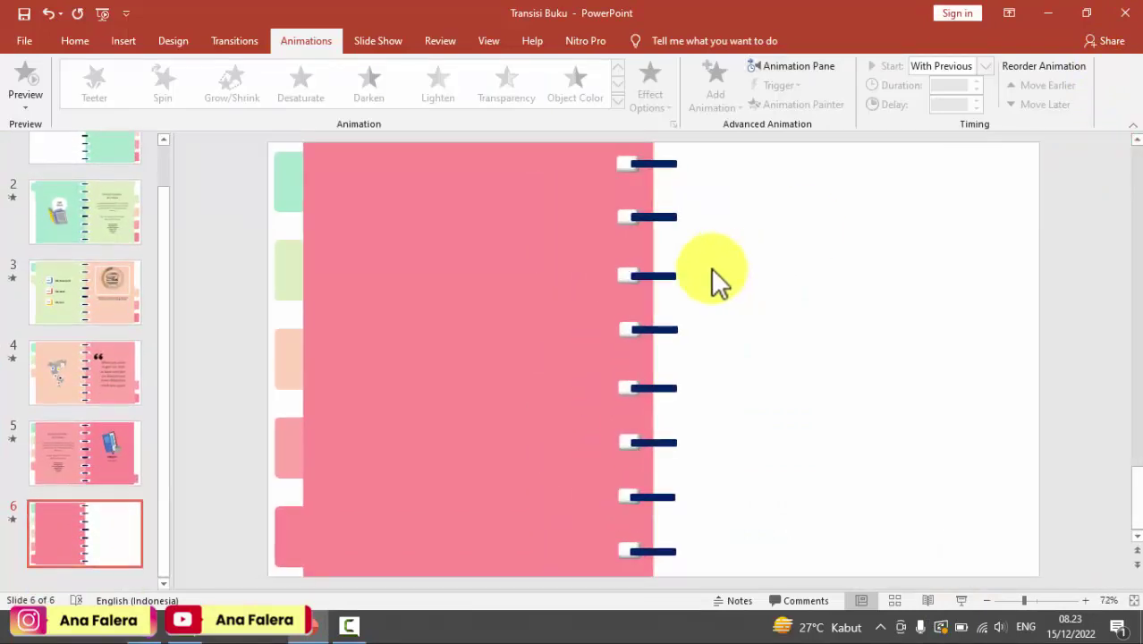
- Switch to the Chrome window showing the YouTube channel's uploaded videos list
left_click(149, 633)
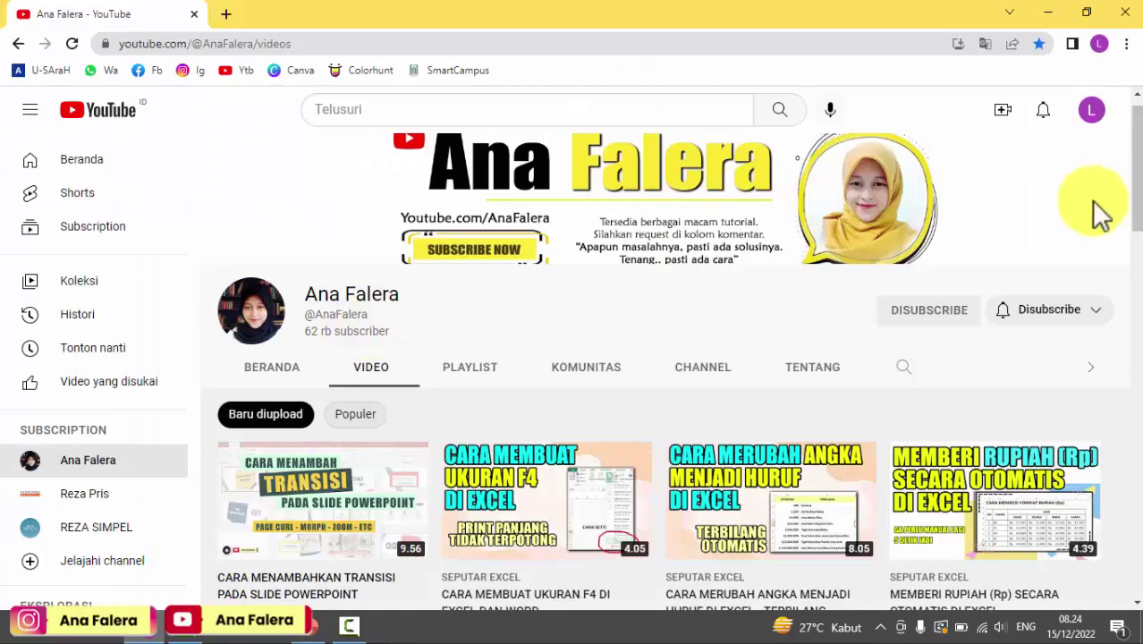